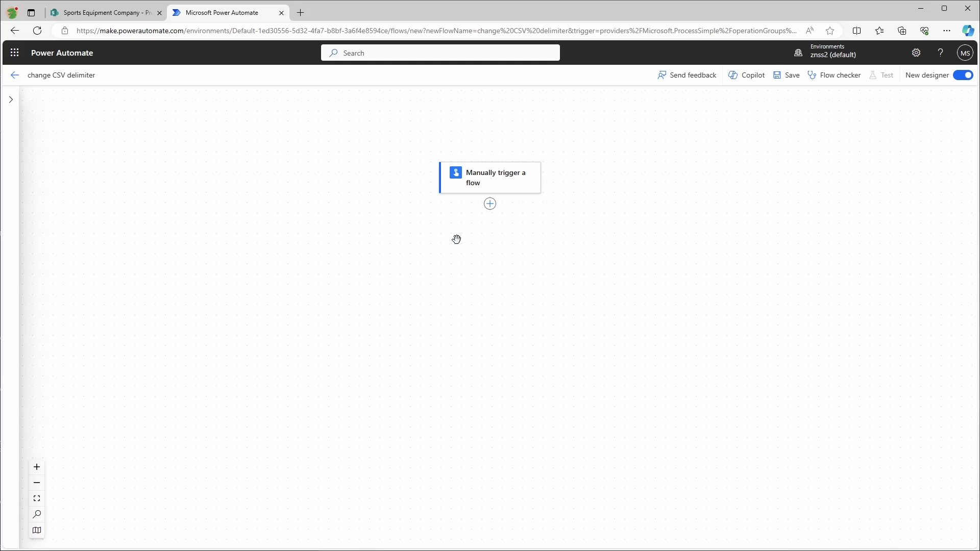
- Add a SharePoint Get items action directly below the manual trigger
left_click(490, 203)
left_click(513, 192)
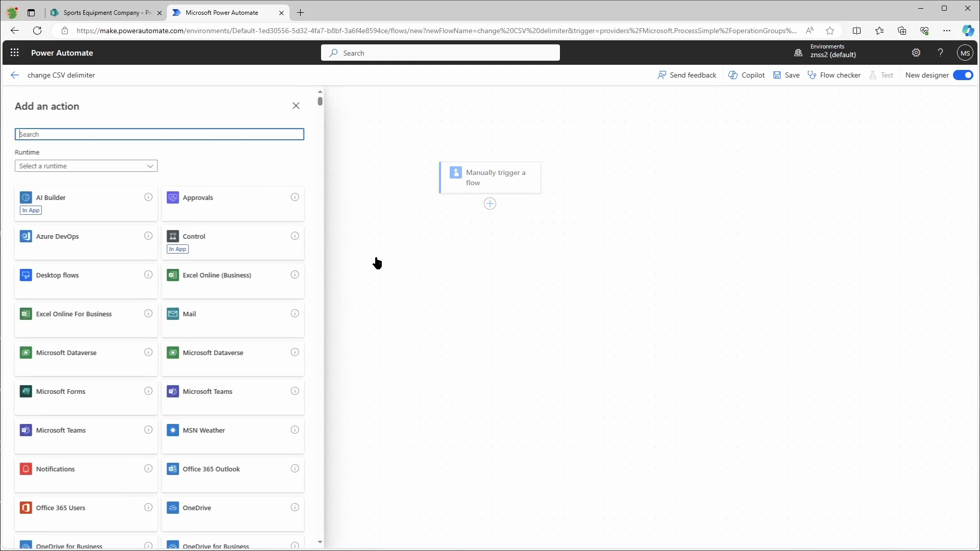
scroll(212, 347, "down", 5)
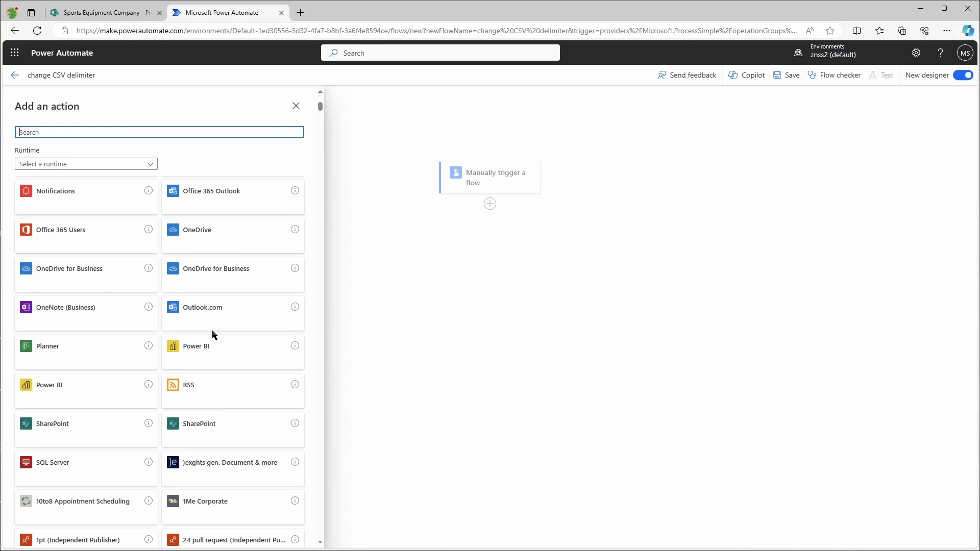
left_click(199, 439)
scroll(113, 352, "down", 2)
scroll(111, 353, "down", 7)
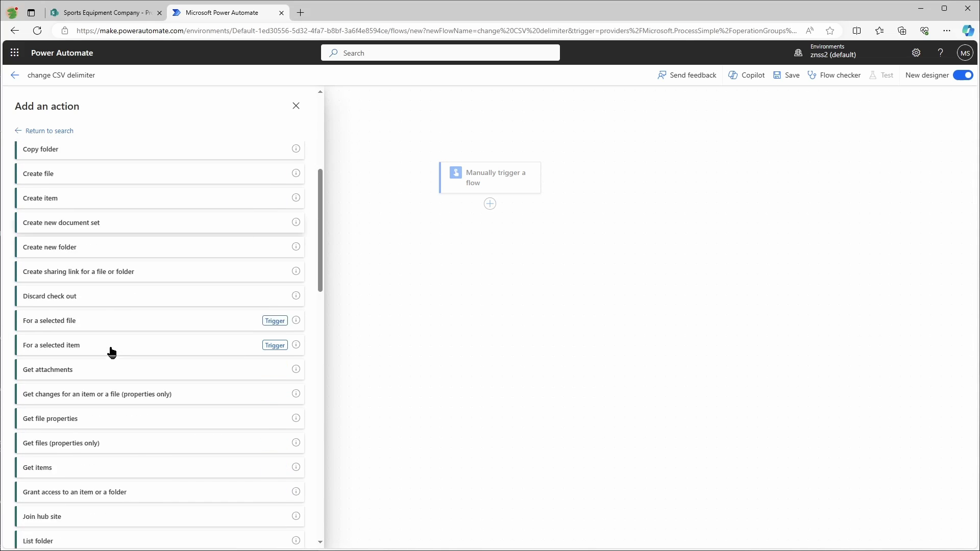
left_click(60, 327)
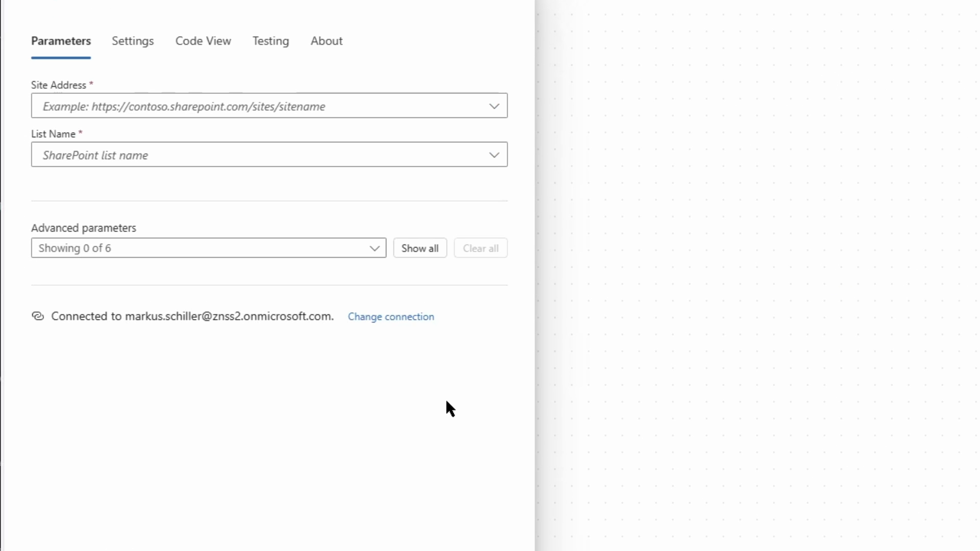
- Point Get items at the Sports Equipment Company site's Products list, with Top Count 5000
left_click(485, 108)
left_click(289, 174)
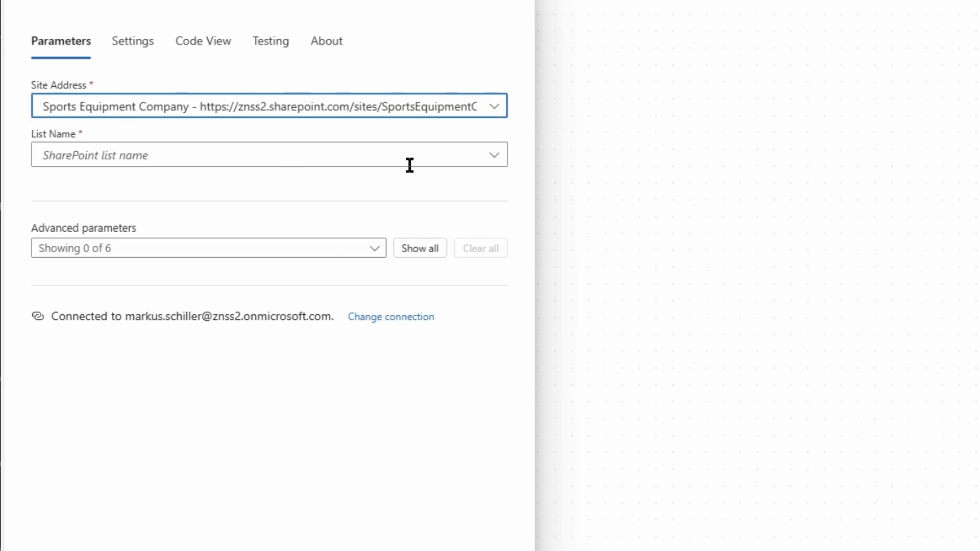
left_click(489, 158)
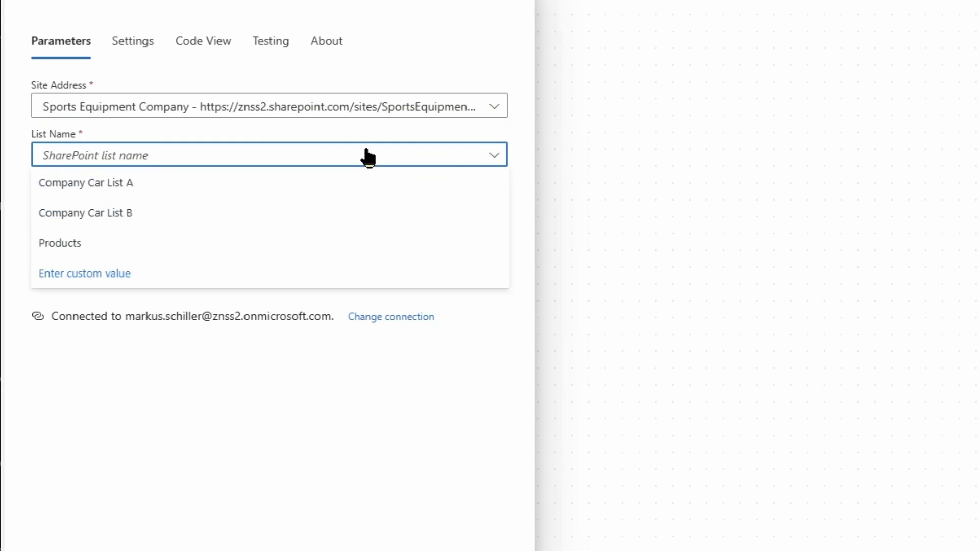
left_click(93, 253)
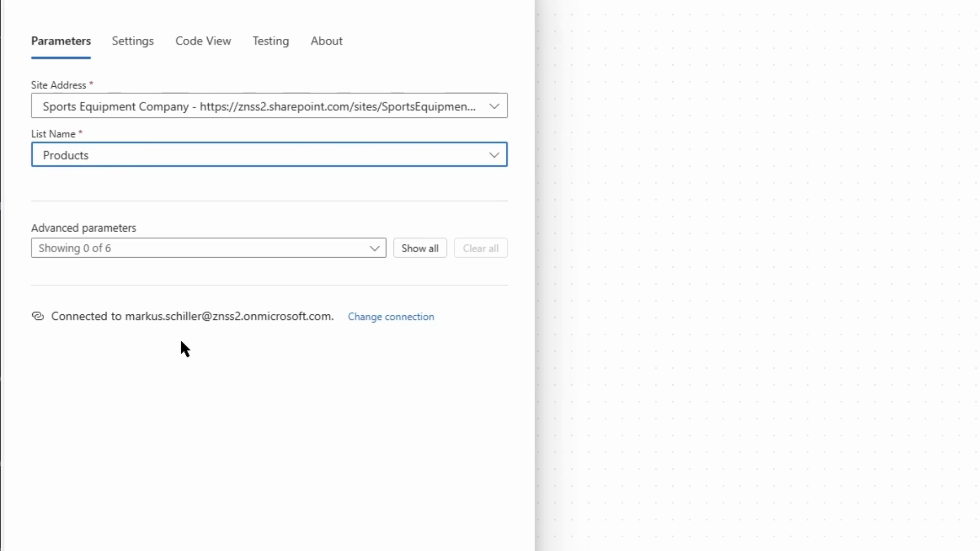
left_click(423, 250)
left_click(100, 407)
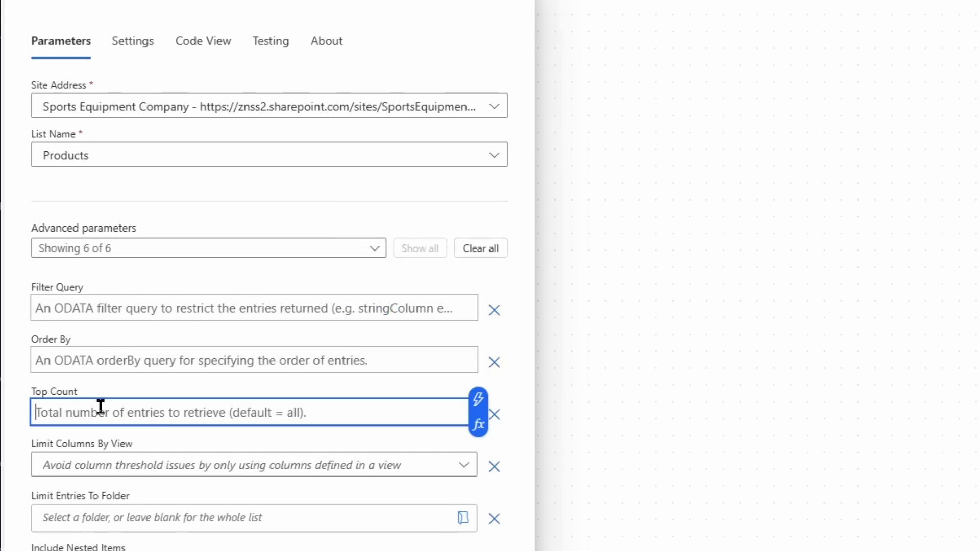
type("5000")
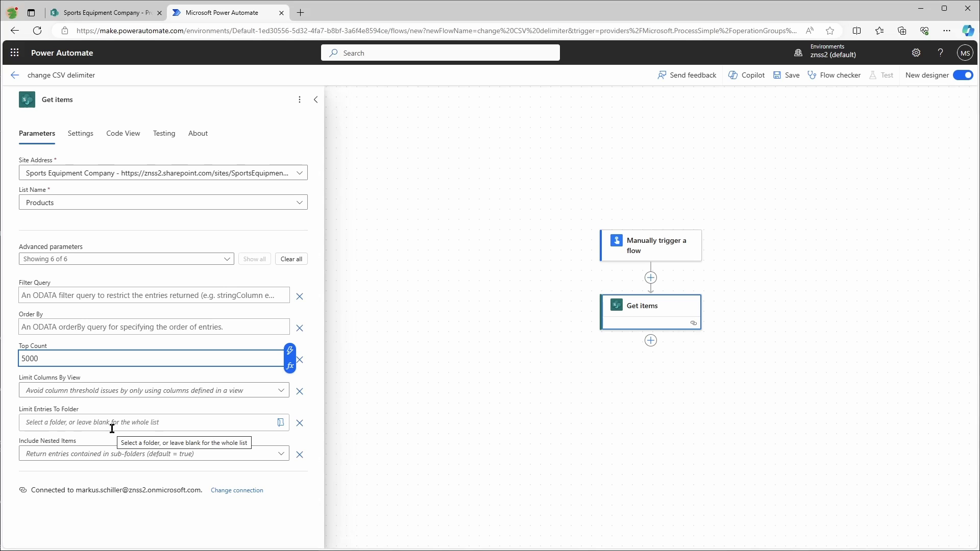
- Add a built-in Data Operation Create CSV table action below Get items
left_click(517, 329)
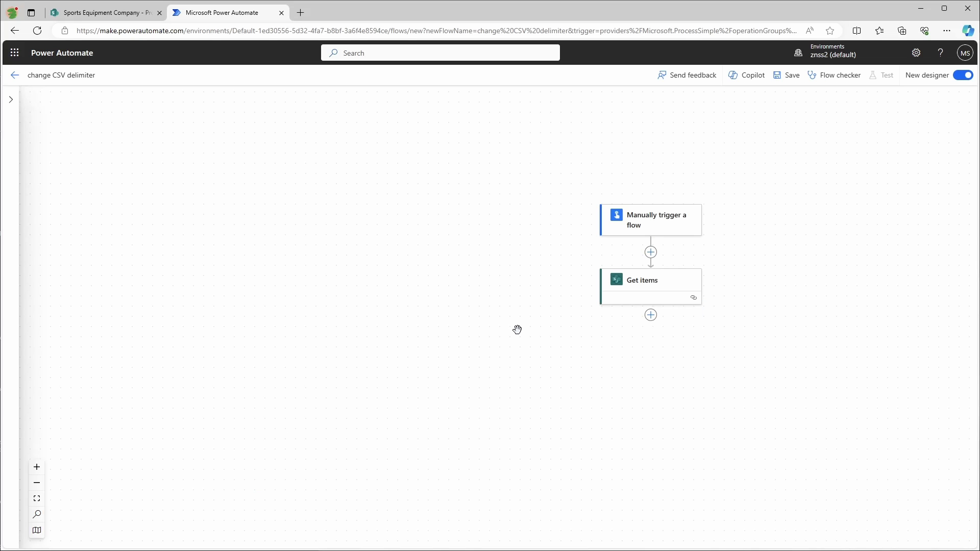
left_click(651, 316)
left_click(677, 307)
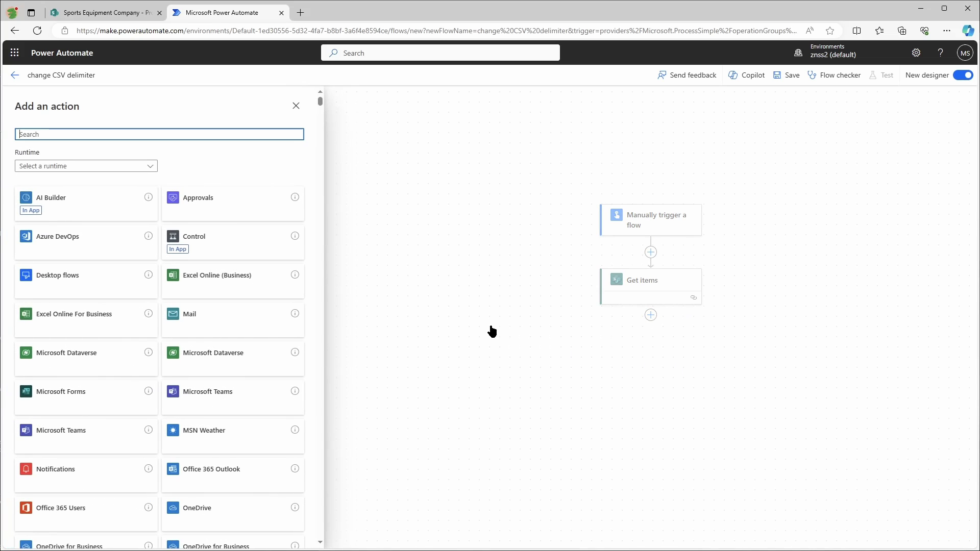
left_click(65, 167)
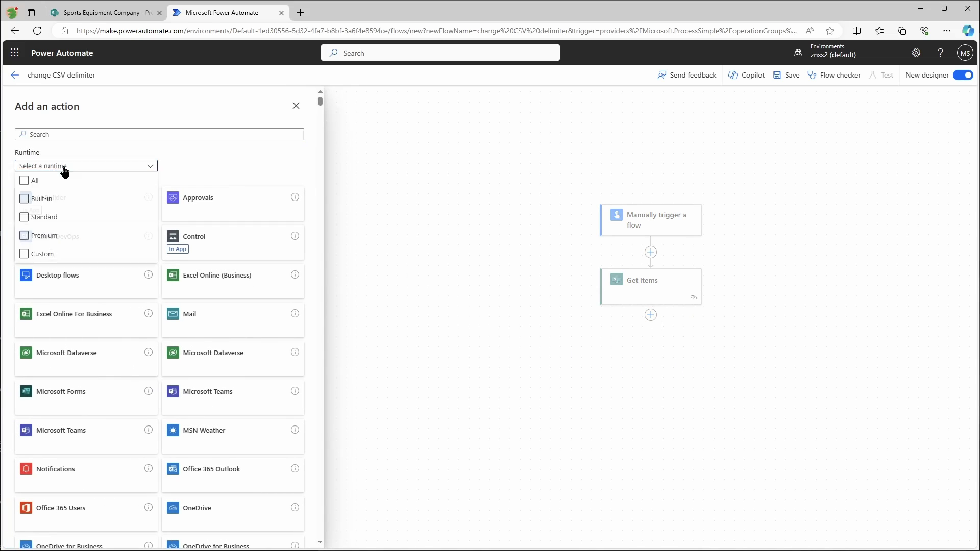
left_click(82, 199)
left_click(223, 162)
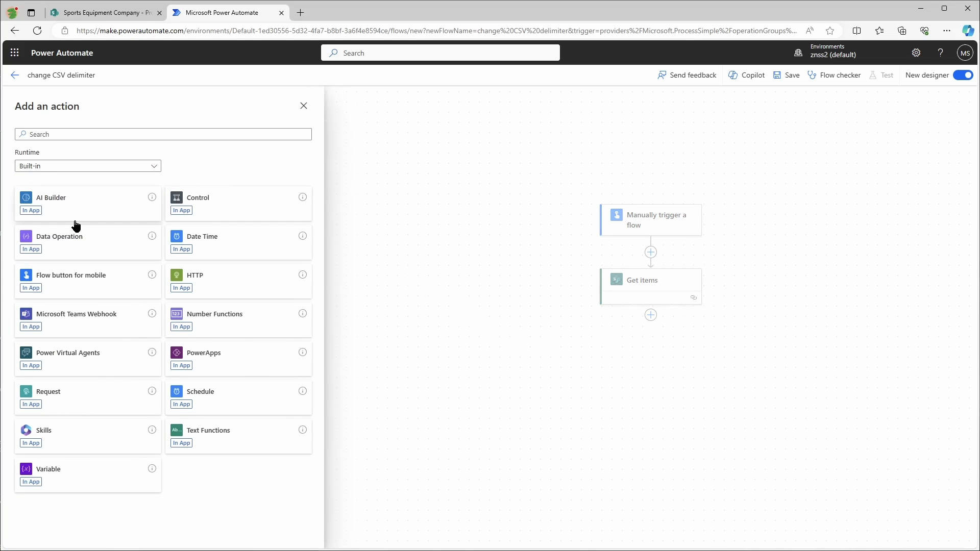
left_click(50, 234)
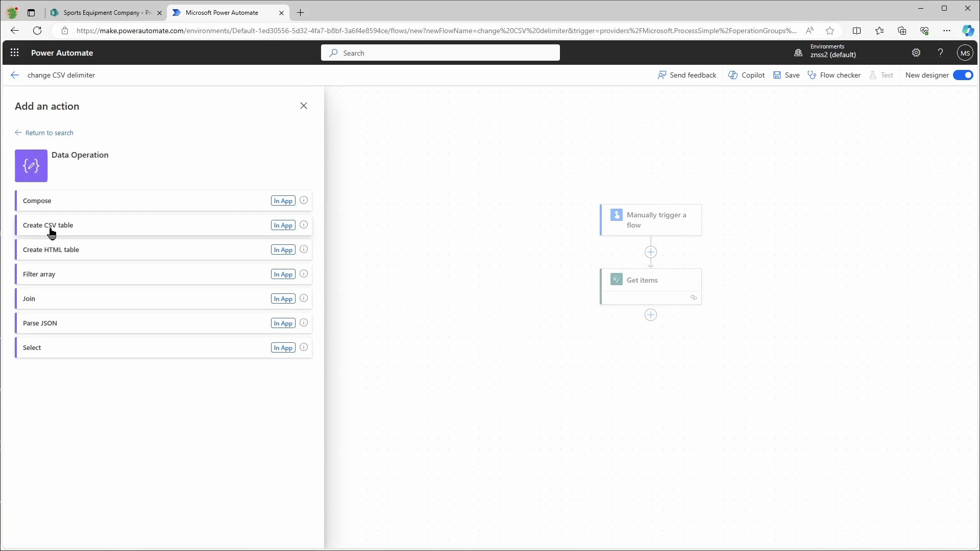
left_click(52, 238)
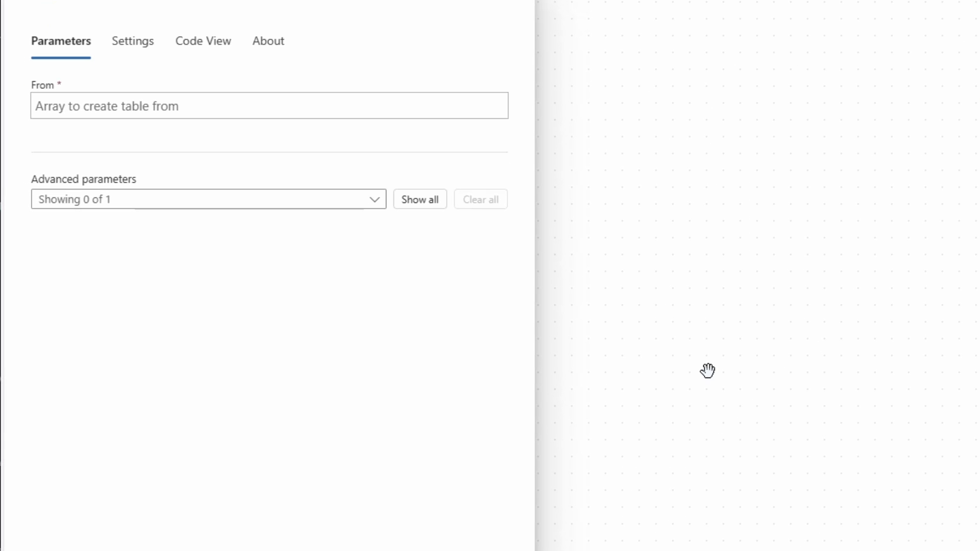
- Set the CSV table's From field to the Get items body/value
left_click(172, 106)
left_click(509, 96)
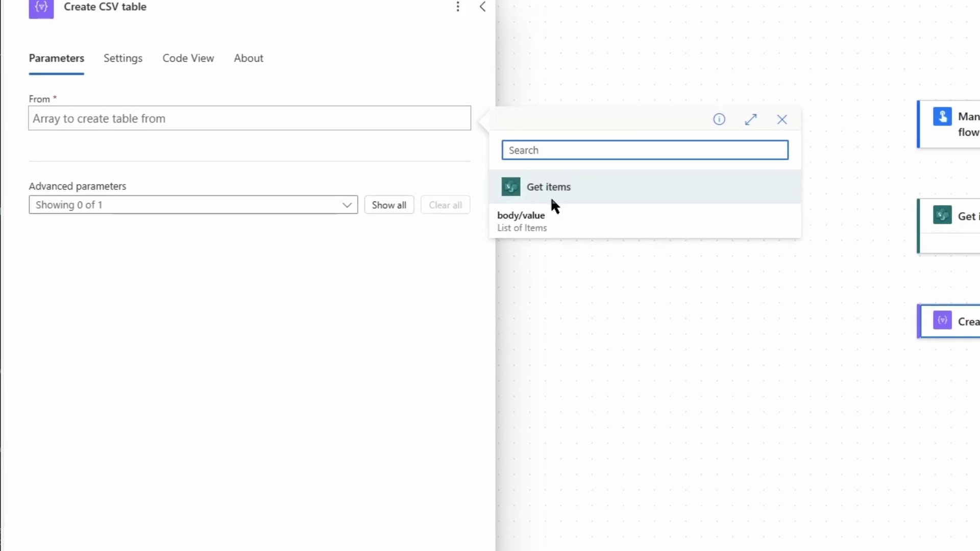
left_click(582, 209)
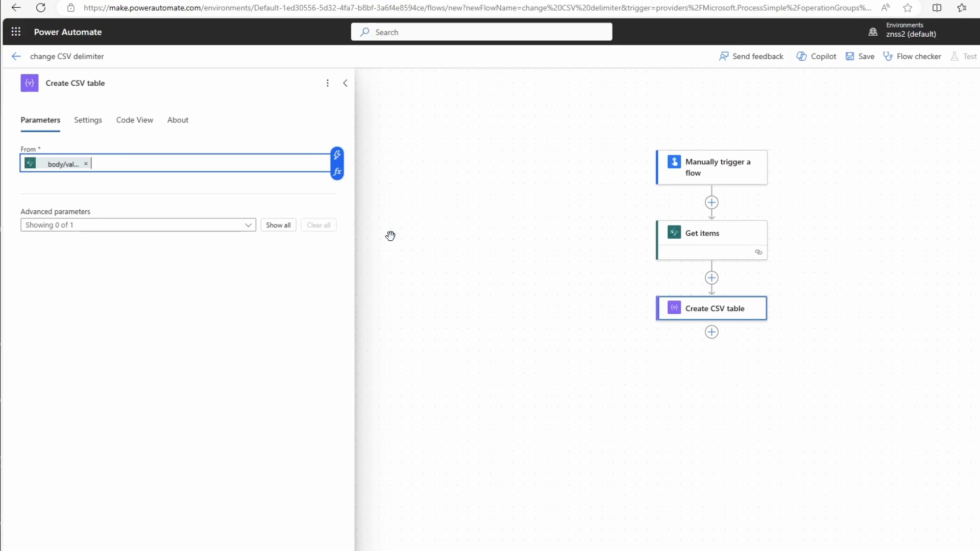
left_click(391, 235)
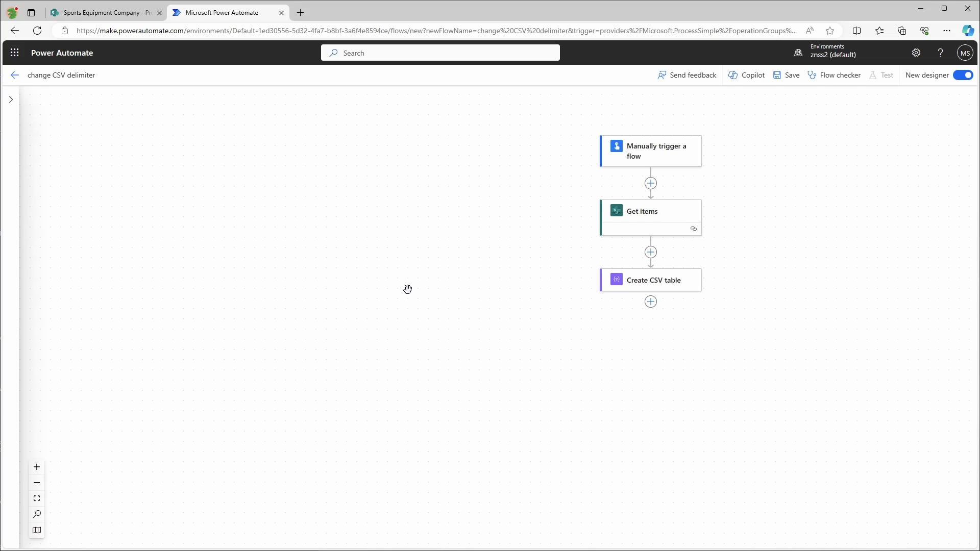
- Add a SharePoint Create file action below Create CSV table
left_click(650, 302)
left_click(672, 291)
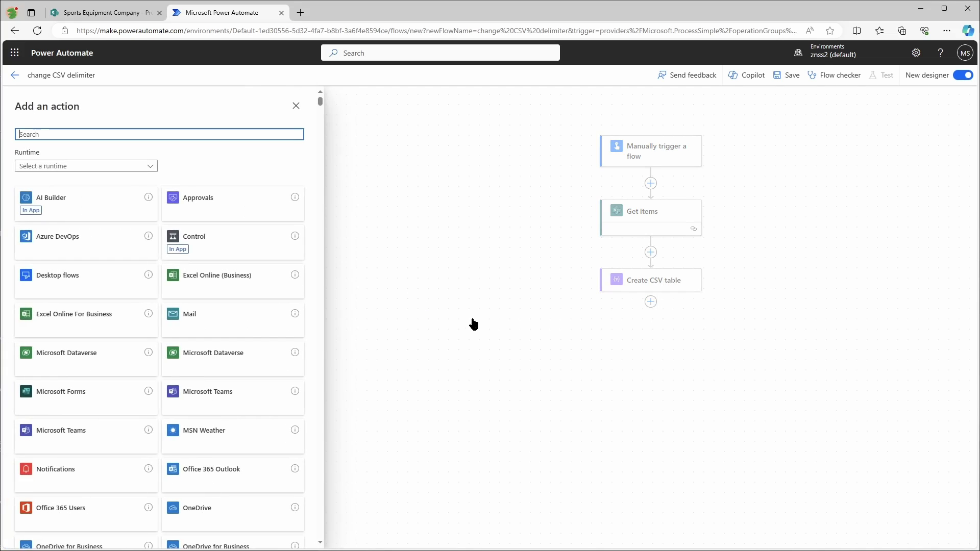
scroll(165, 378, "down", 5)
left_click(190, 429)
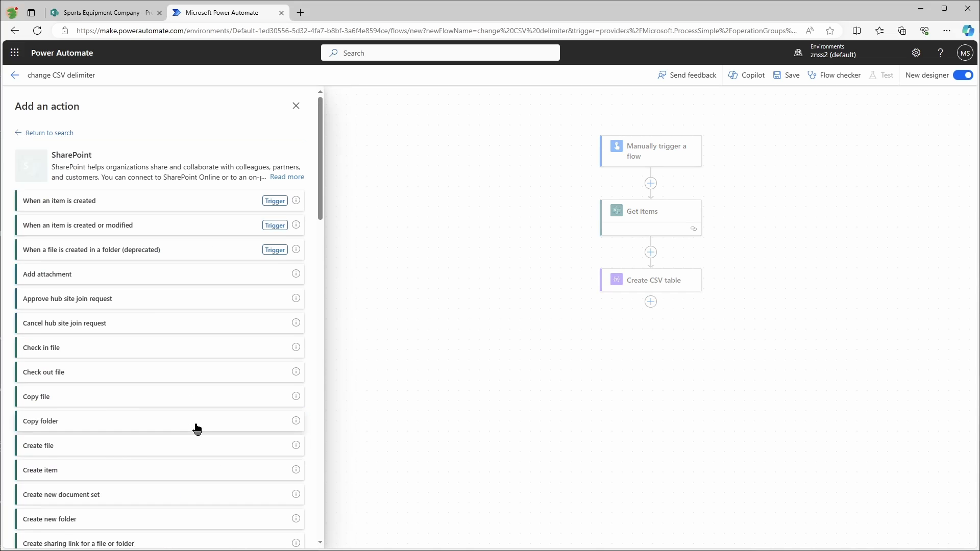
scroll(153, 337, "down", 3)
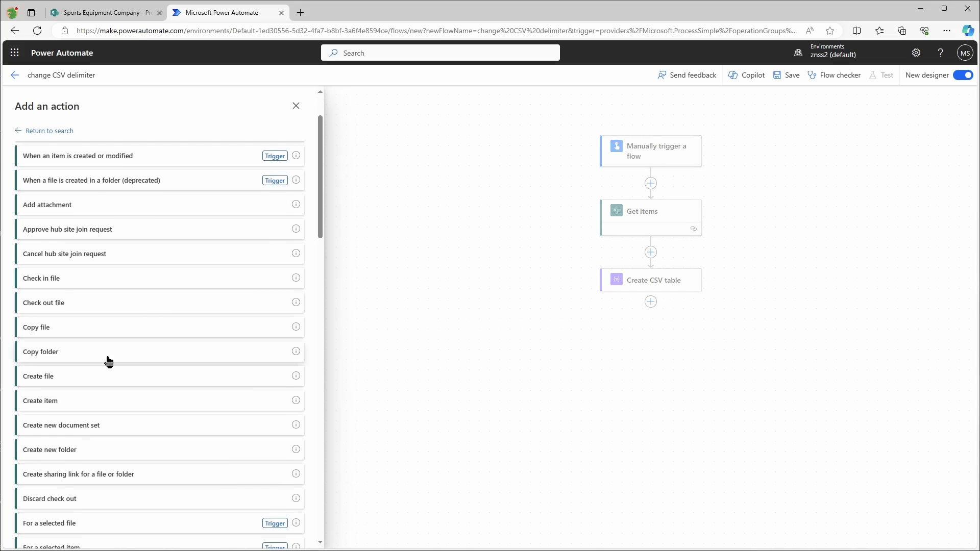
left_click(93, 374)
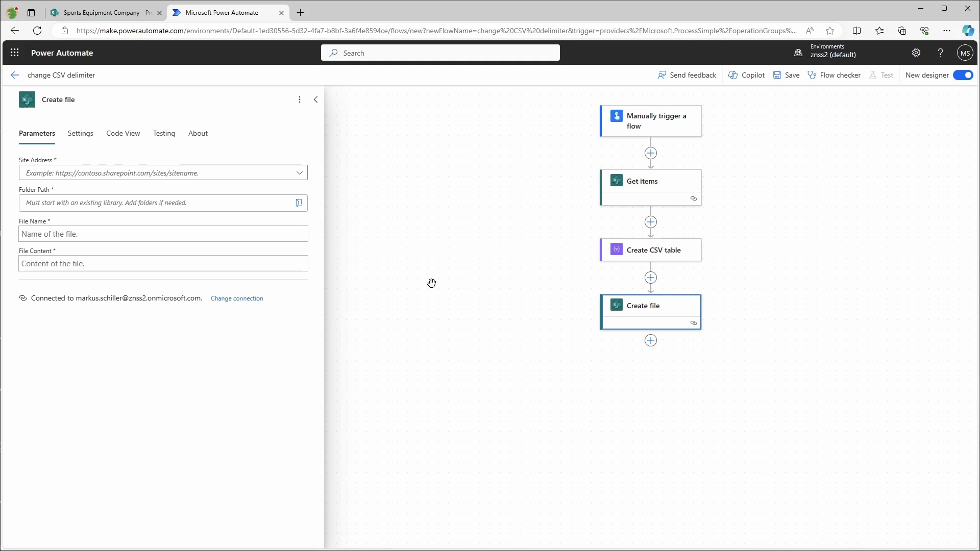
- Target the Sports Equipment Company site with folder path /Shared Documents/Products CSV
left_click(189, 173)
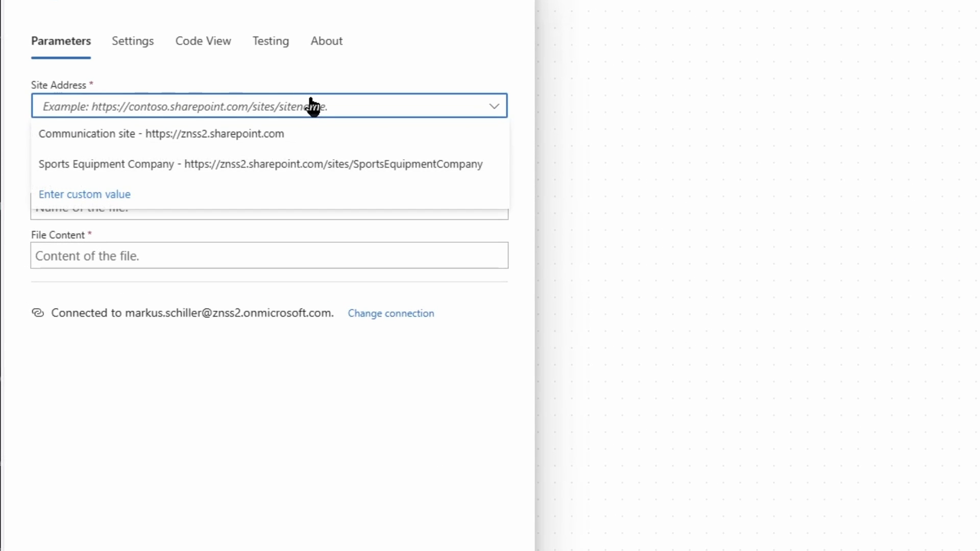
left_click(197, 164)
left_click(197, 160)
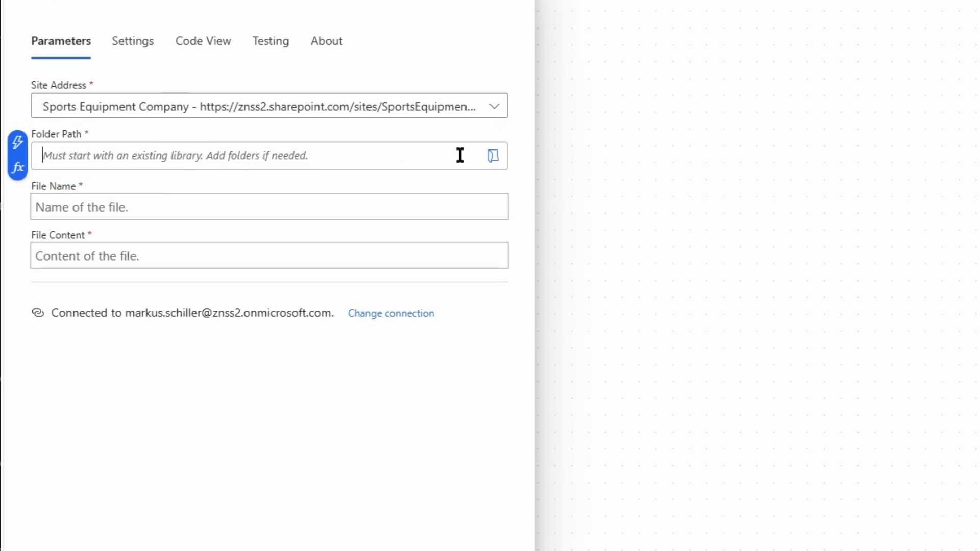
left_click(495, 163)
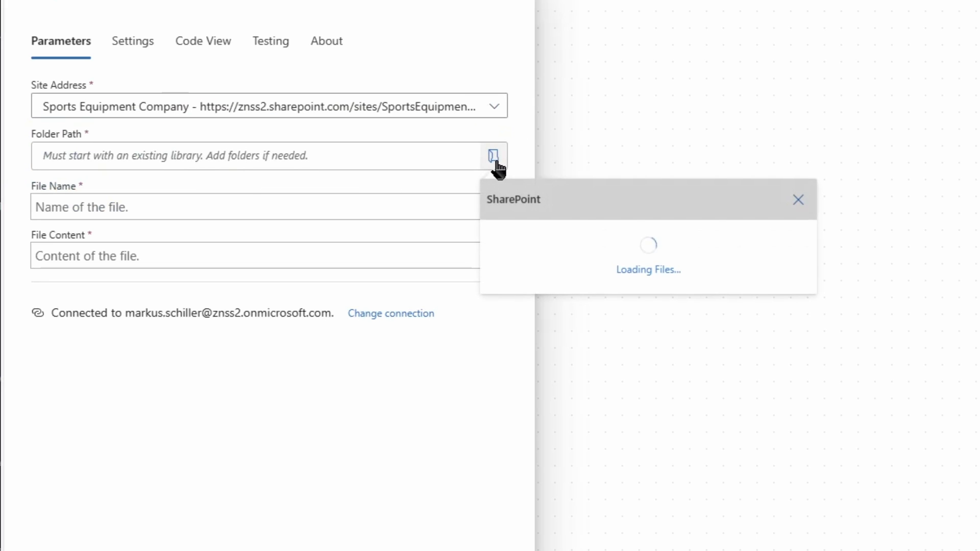
scroll(652, 300, "down", 2)
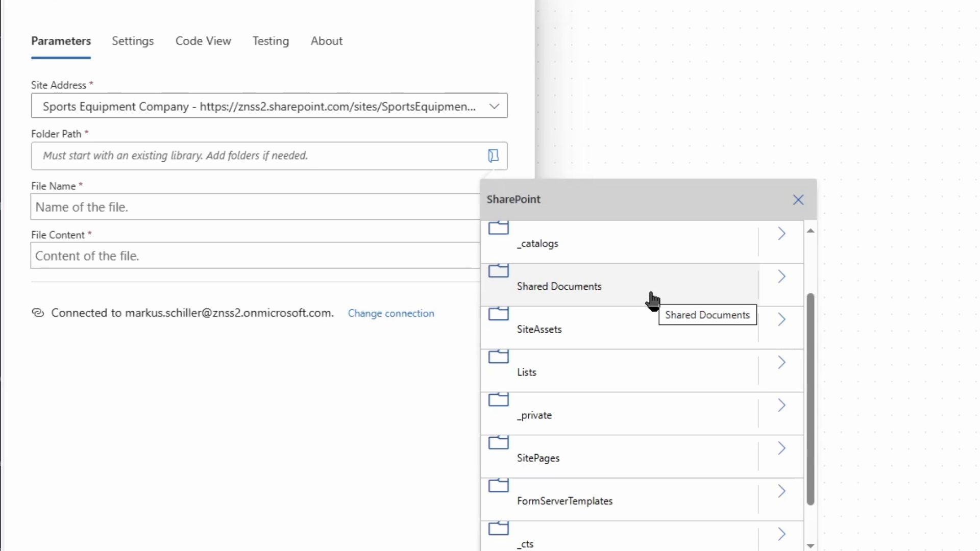
left_click(770, 285)
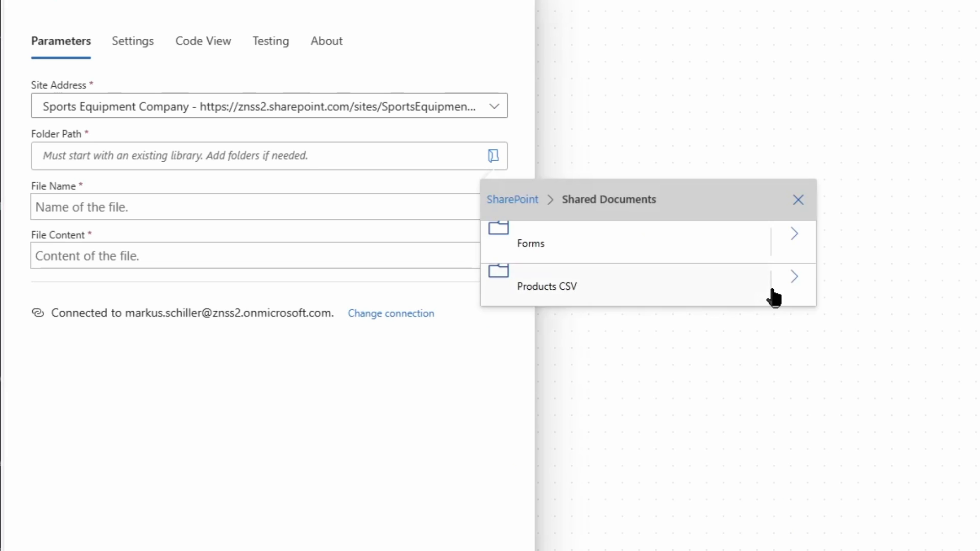
left_click(746, 297)
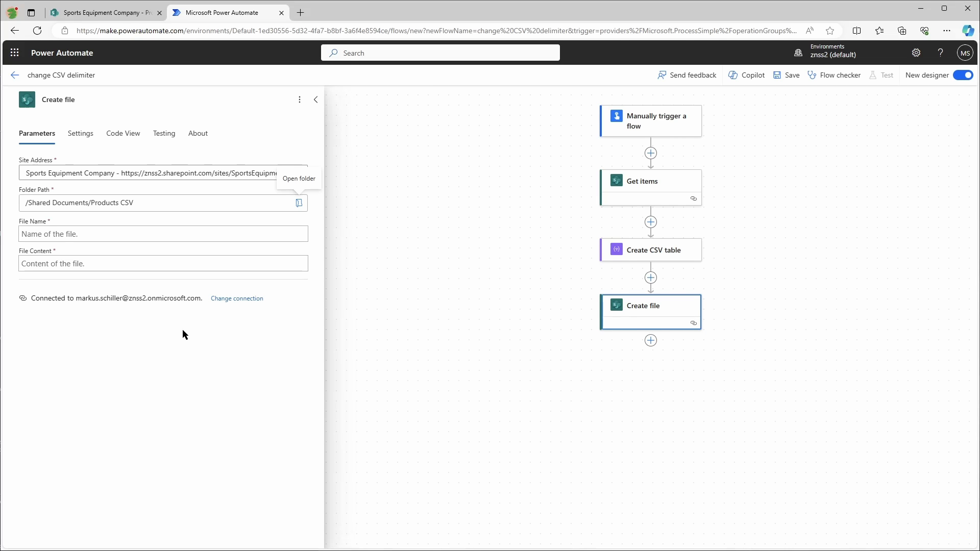
- Set the file name to the expression formatDateTime(utcNow(),'yyyyMMddHHmmss')
left_click(230, 235)
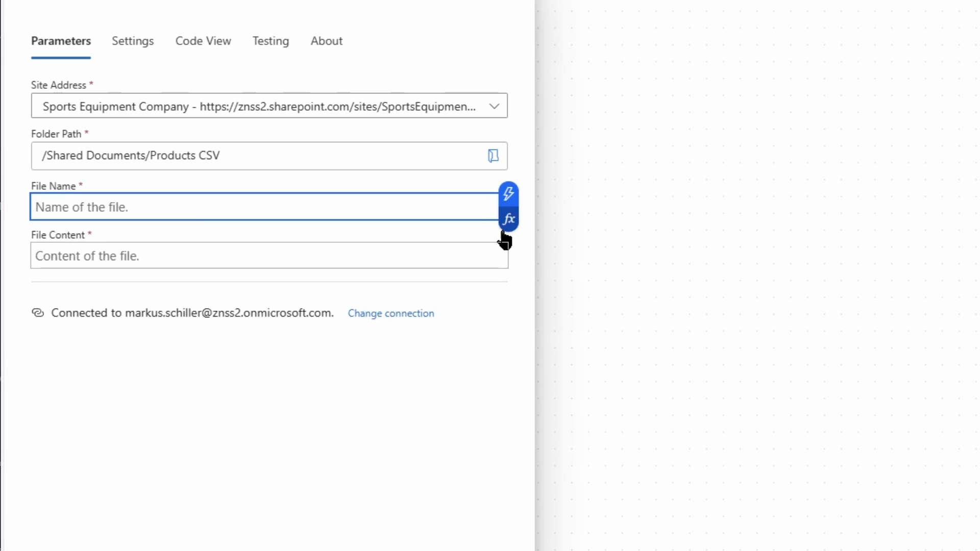
left_click(504, 225)
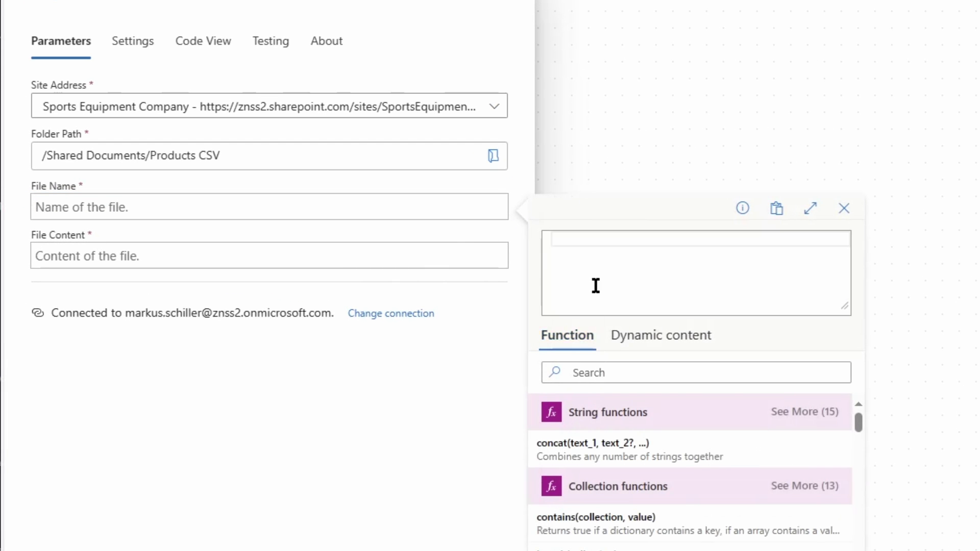
left_click(605, 253)
type("format")
key("Return")
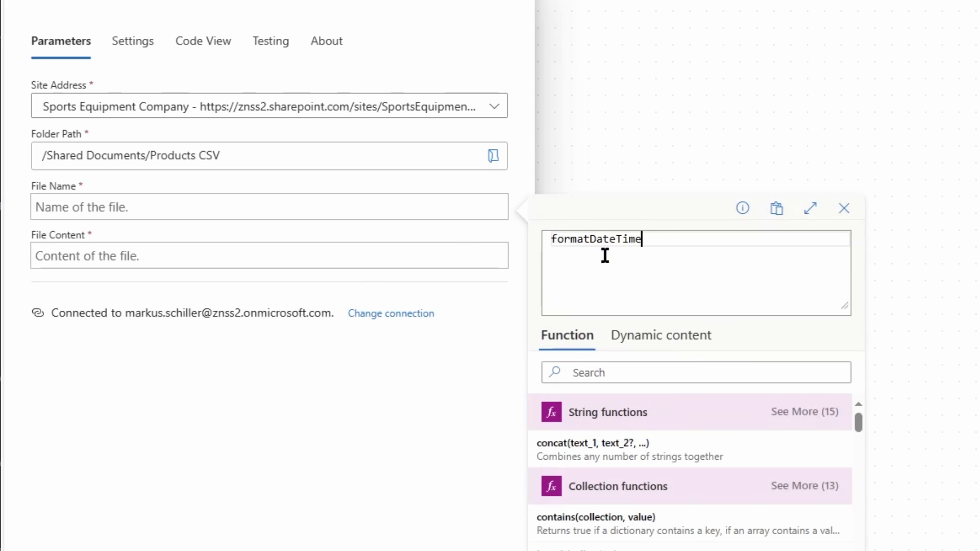
type("(utcNow(),'")
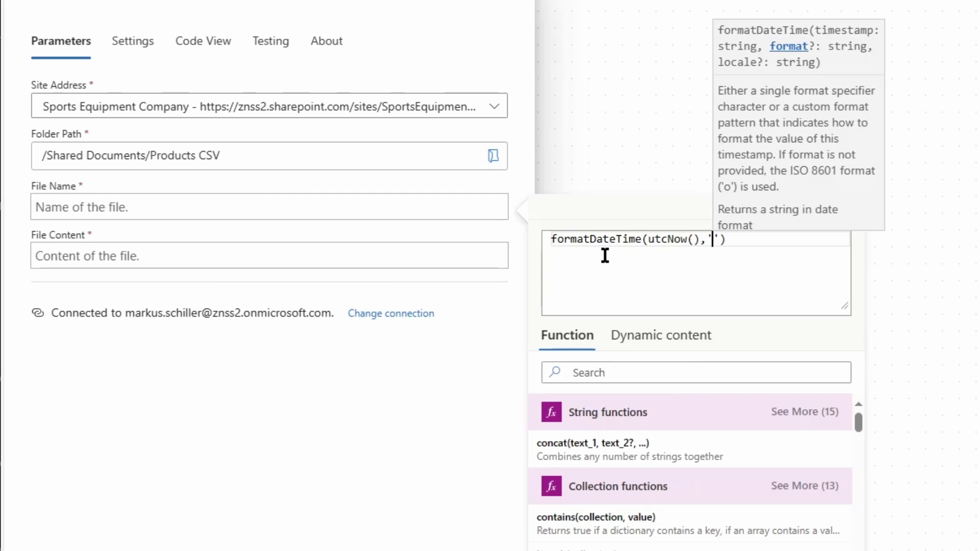
type("yyy")
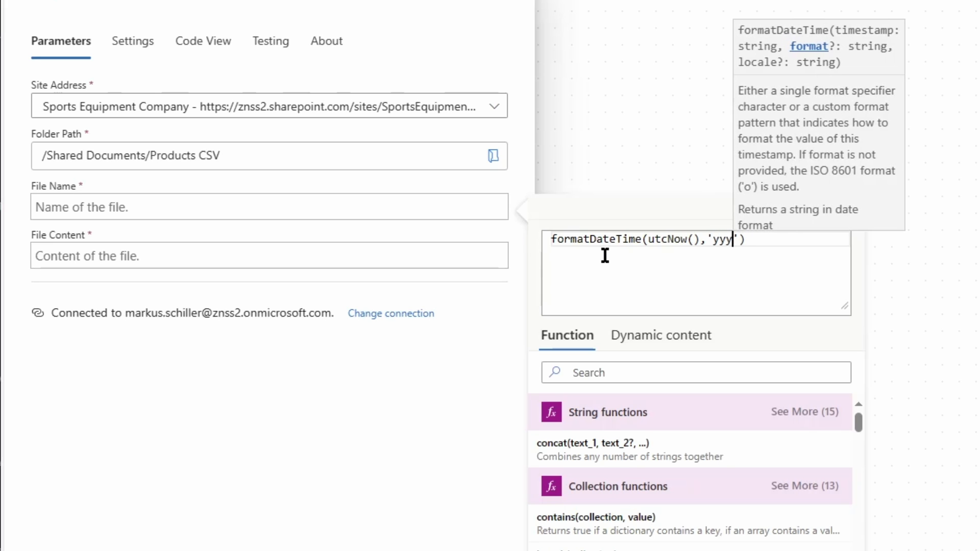
type("MMd")
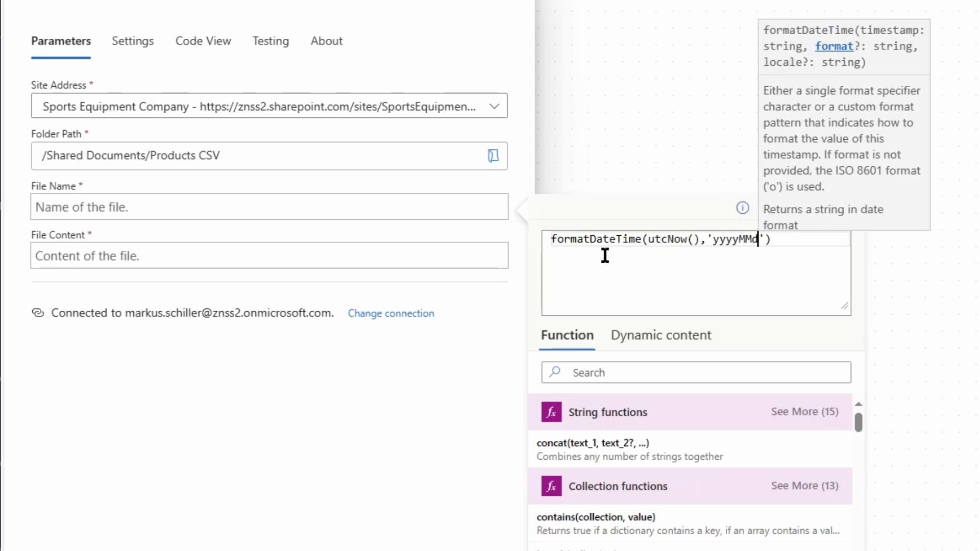
type("dHHmm")
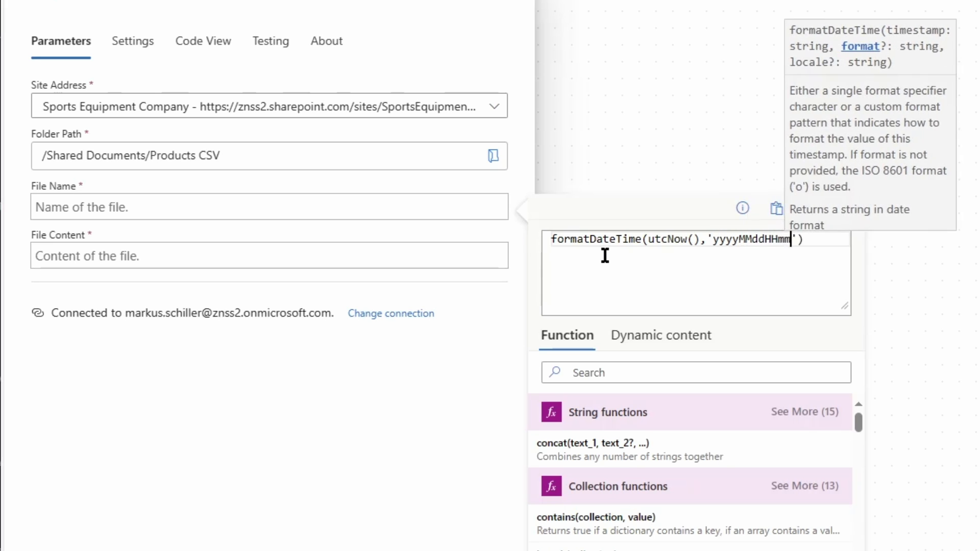
type("ss")
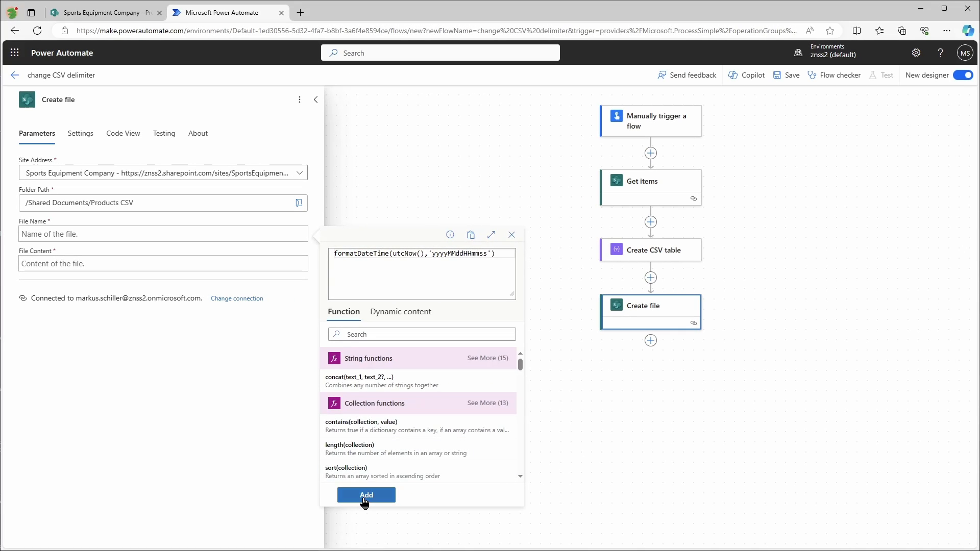
left_click(365, 498)
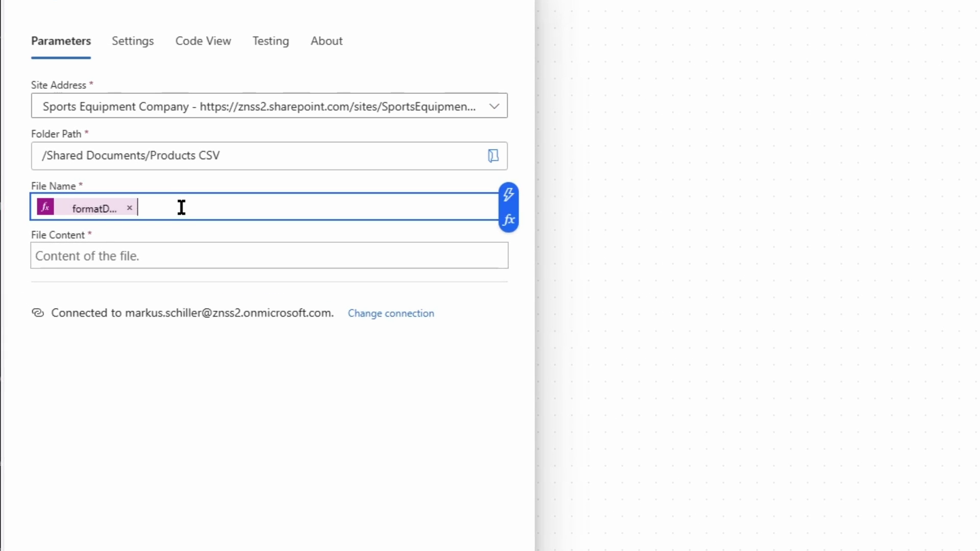
- Append .csv to the file name and use the CSV table Output as file content
type(".csv")
left_click(49, 254)
left_click(509, 245)
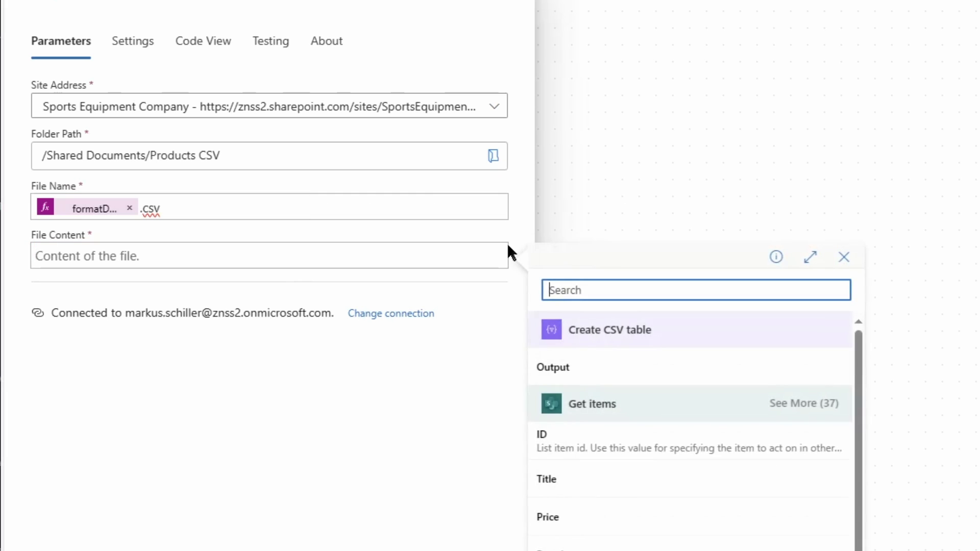
left_click(568, 365)
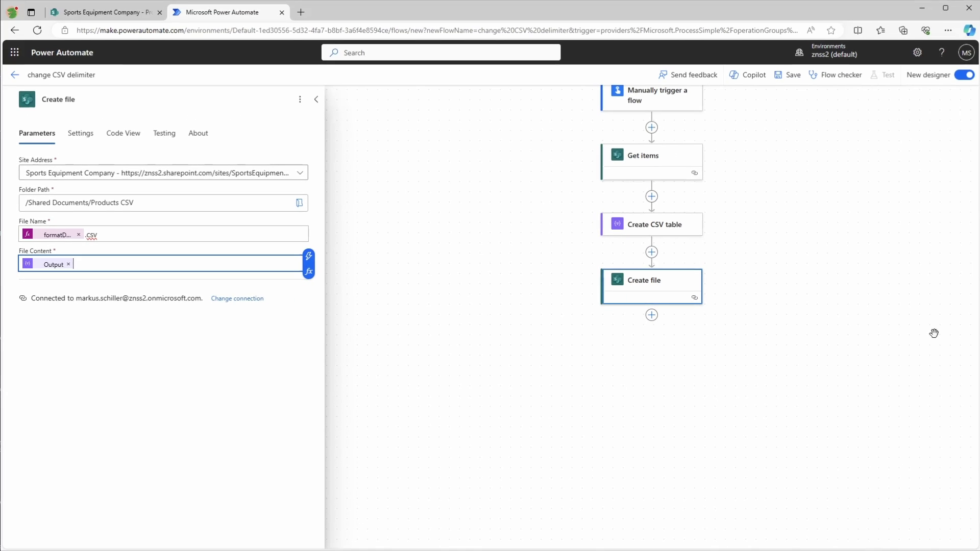
- Save the flow and run a manual test to completion
left_click(788, 75)
left_click(882, 75)
left_click(803, 104)
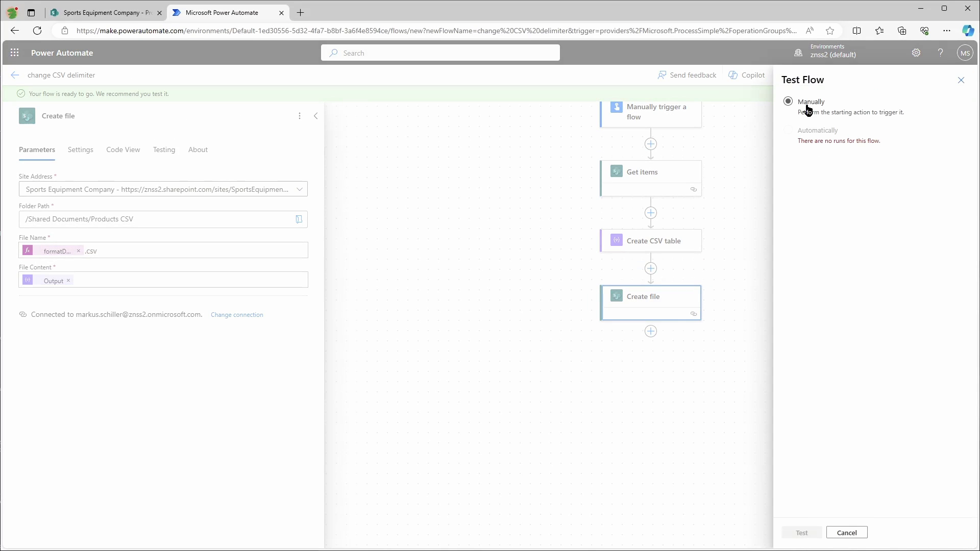
left_click(807, 531)
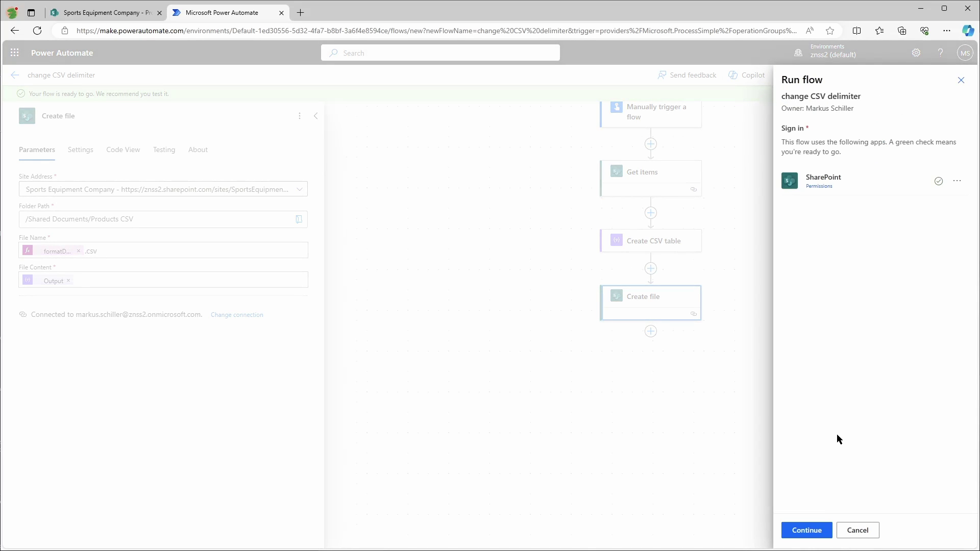
left_click(805, 529)
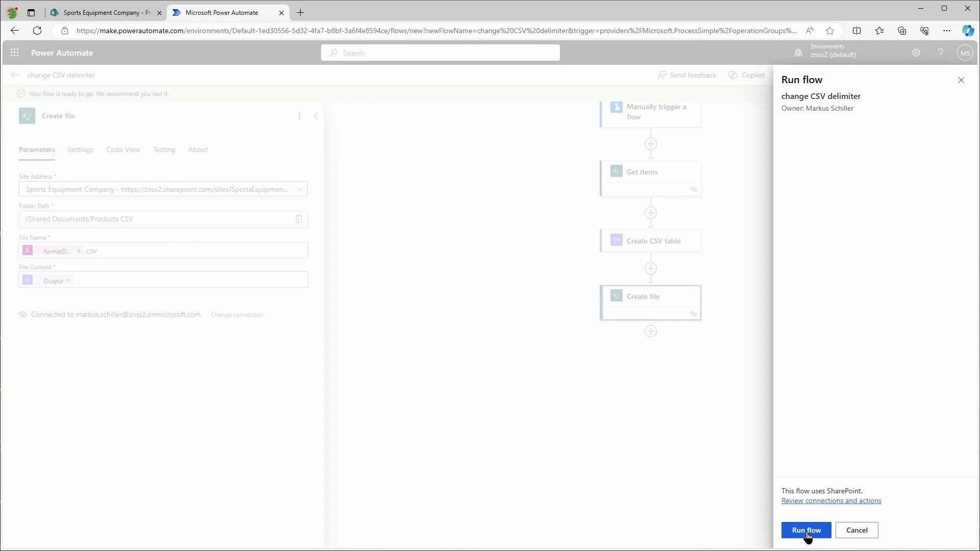
left_click(807, 531)
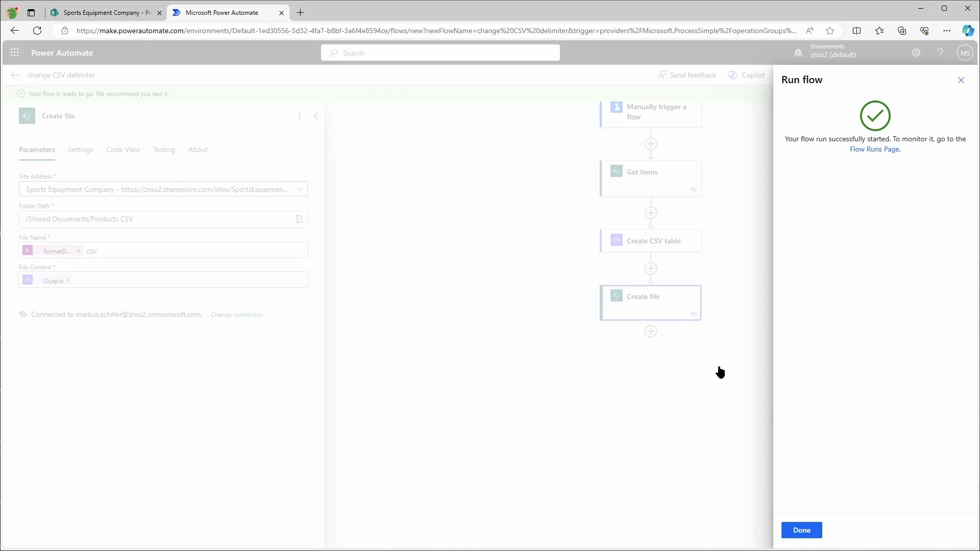
left_click(802, 530)
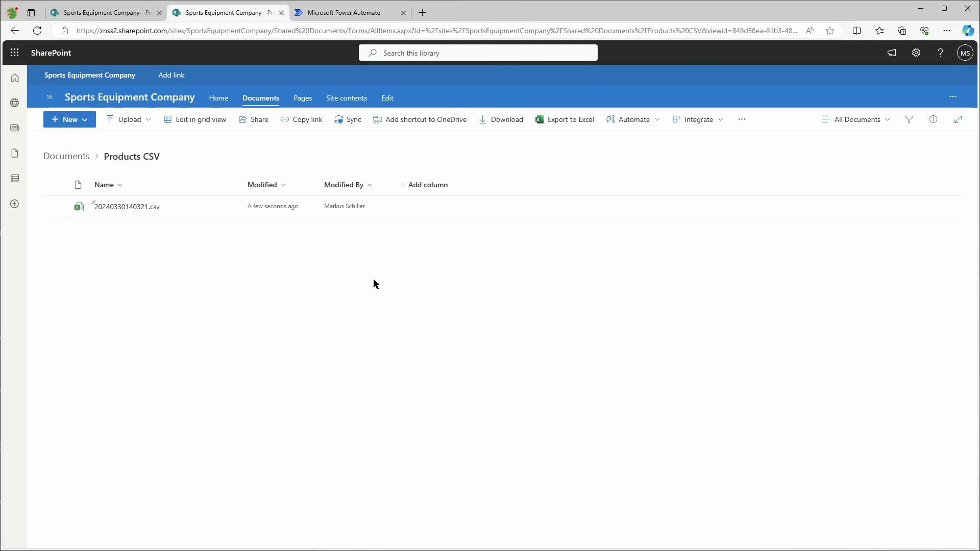
- Download 20240330140321.csv from the Products CSV folder
left_click(213, 208)
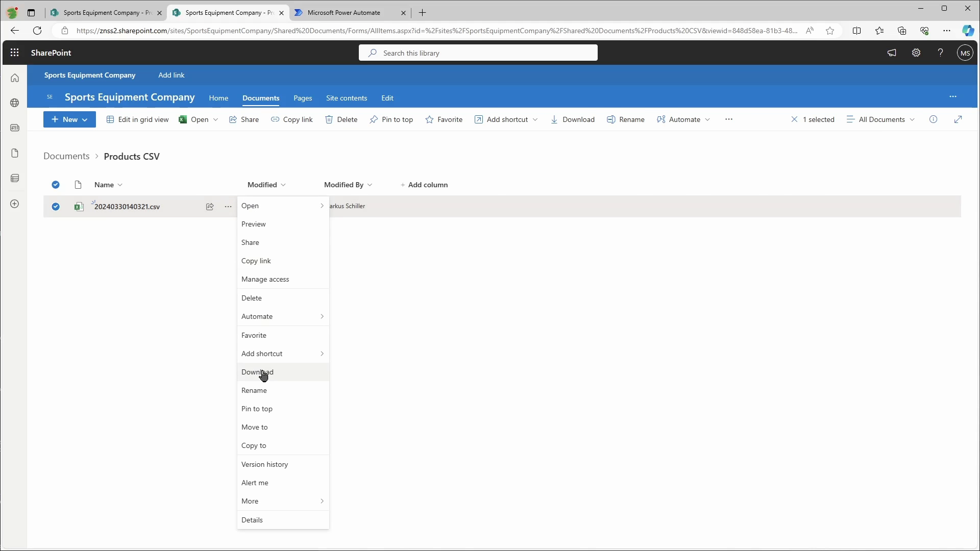
left_click(322, 374)
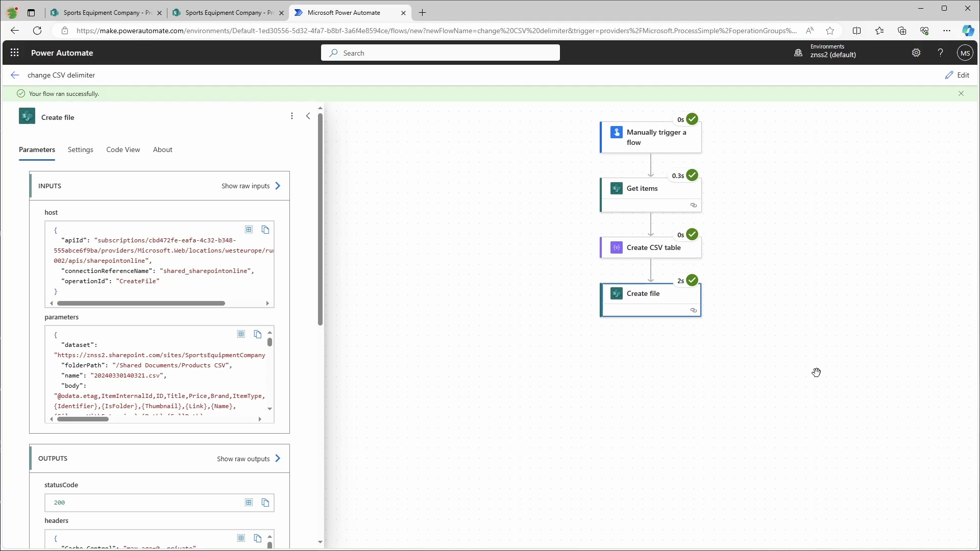
- Return to editing and insert a built-in Data Operation Select action after Get items
left_click(726, 218)
left_click(957, 75)
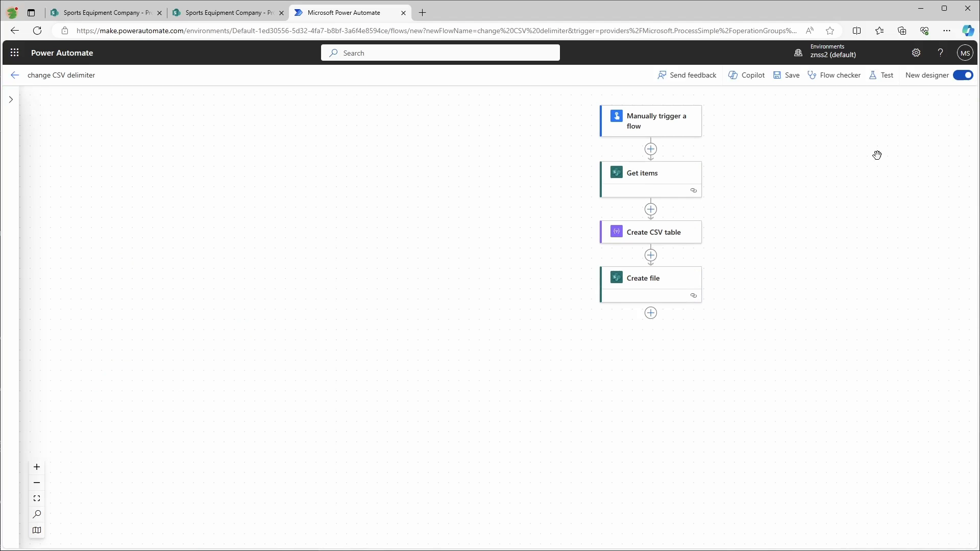
left_click(650, 222)
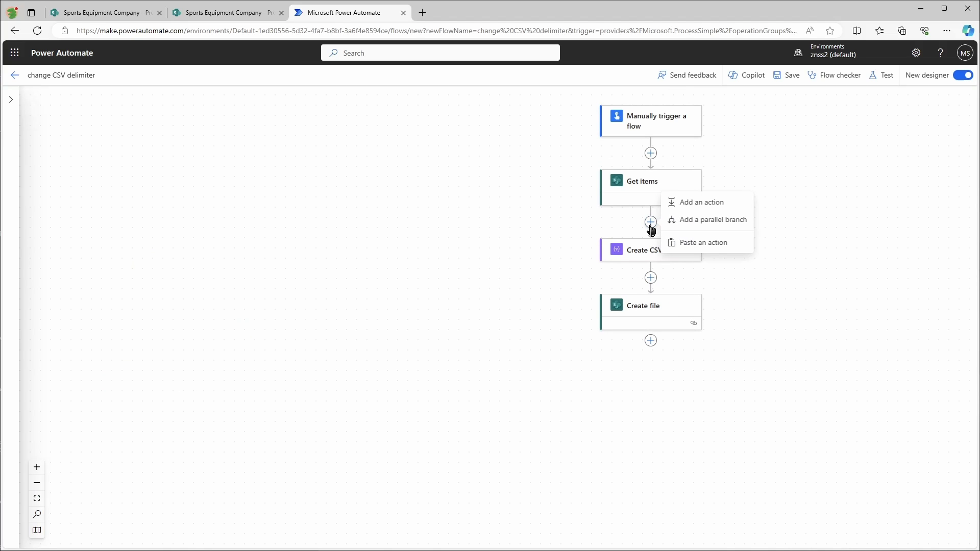
left_click(674, 201)
left_click(66, 165)
left_click(40, 199)
left_click(214, 154)
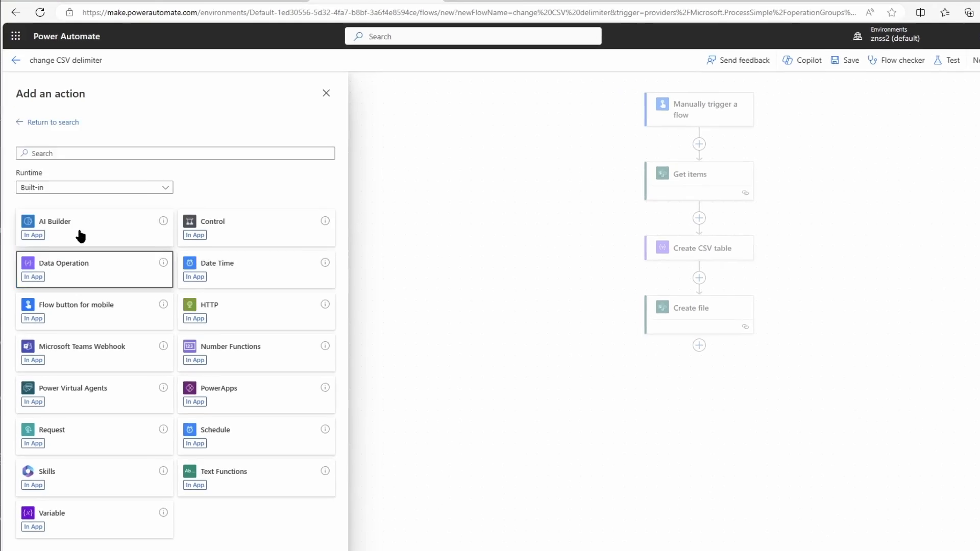
left_click(66, 266)
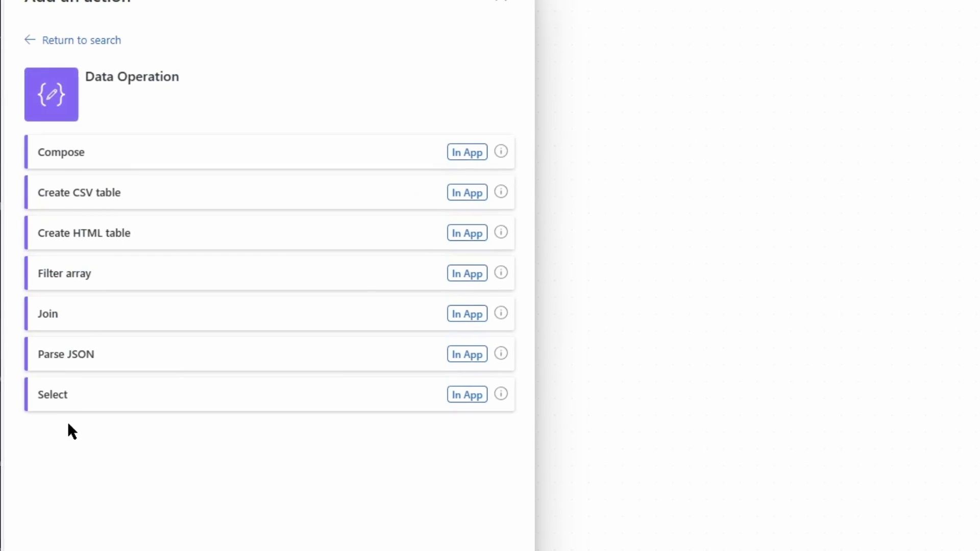
left_click(61, 394)
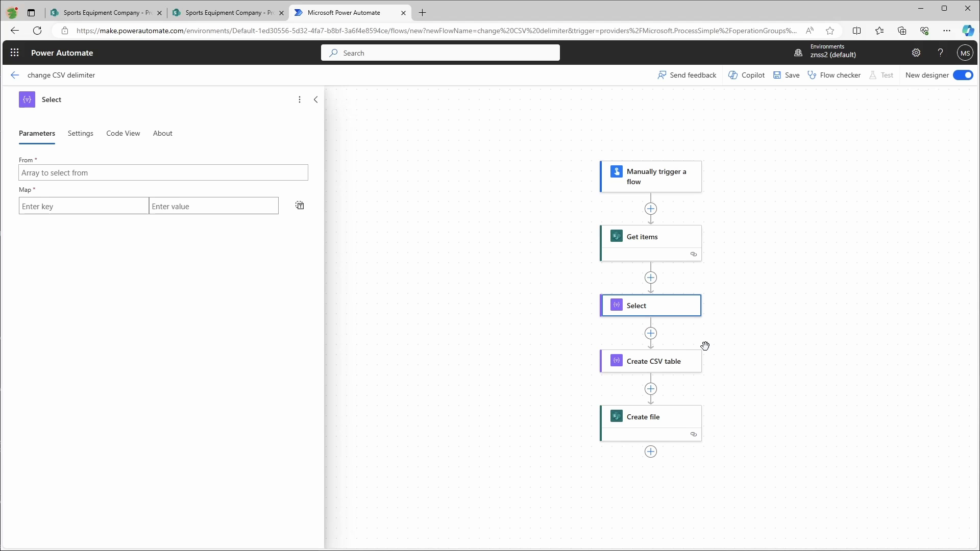
- Feed Select from Get items body/value and map the Title and Price keys to their fields
left_click(69, 175)
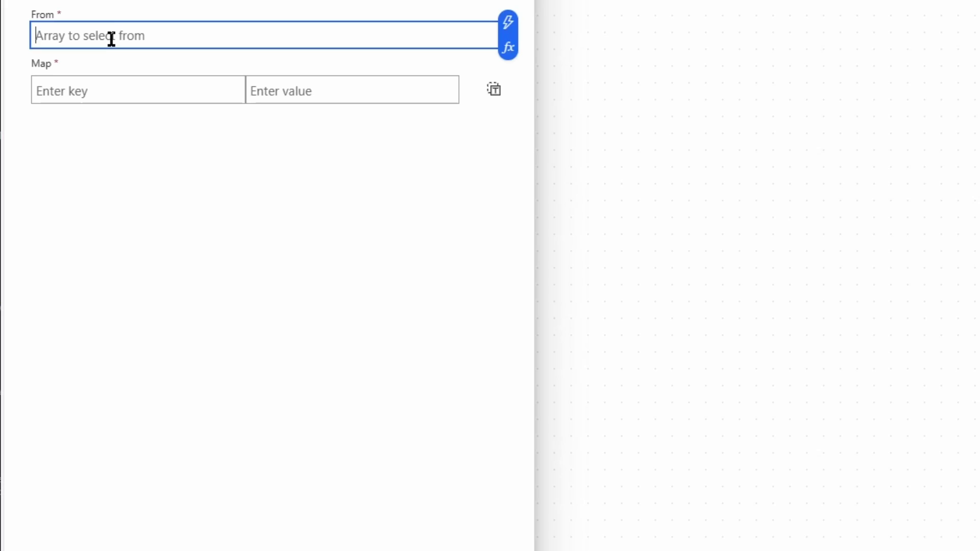
left_click(509, 25)
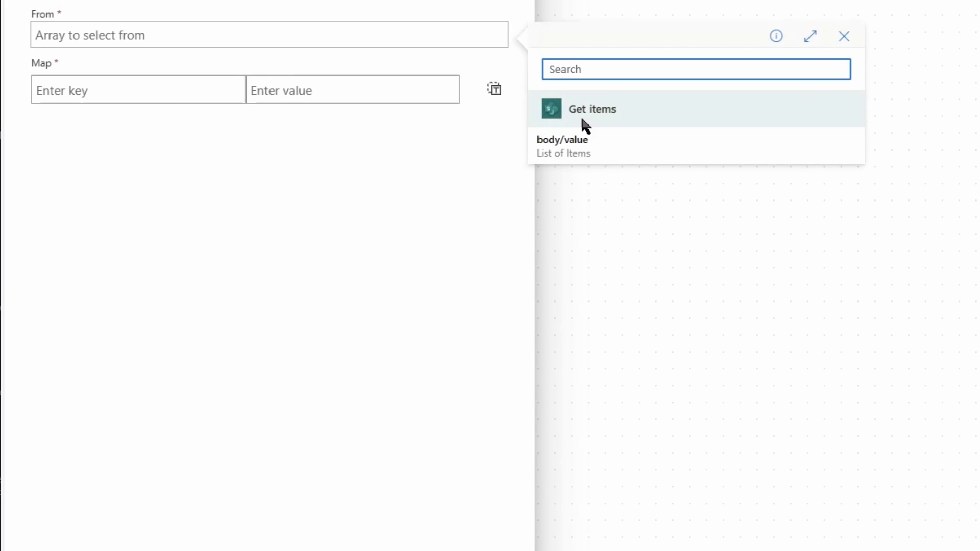
left_click(564, 140)
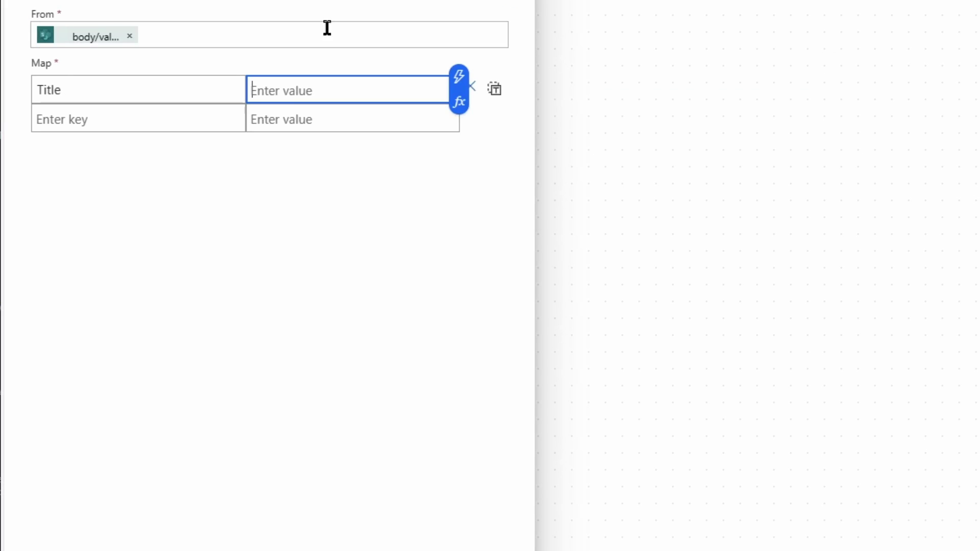
left_click(459, 77)
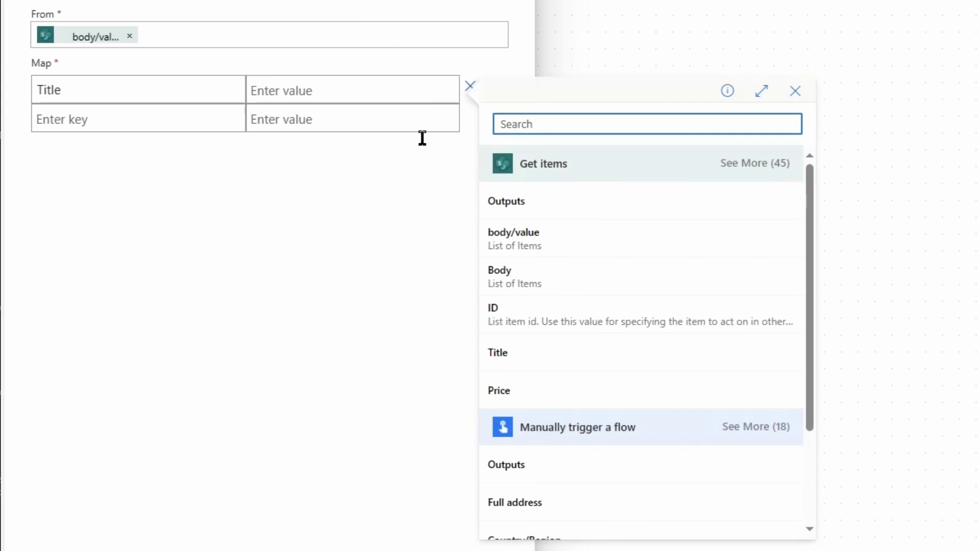
left_click(508, 356)
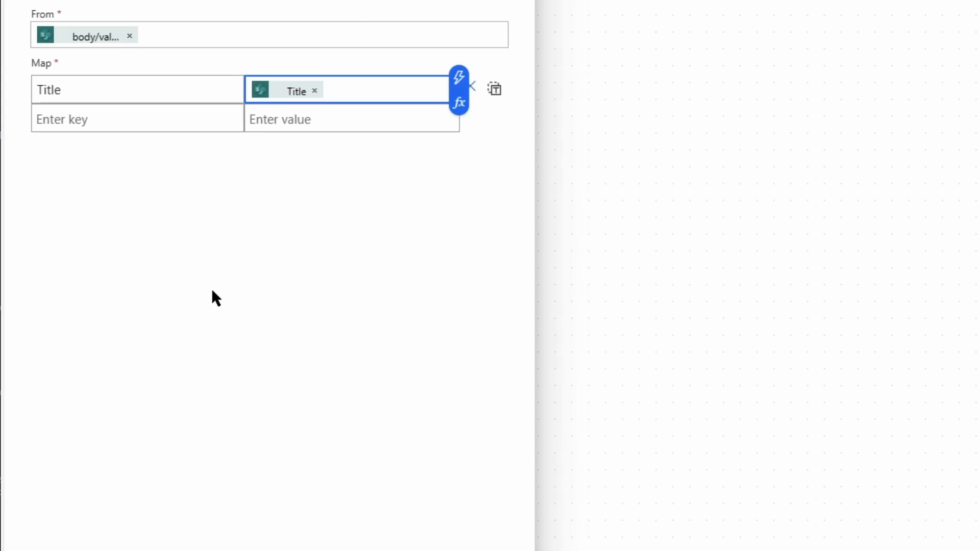
left_click(91, 119)
type("Price")
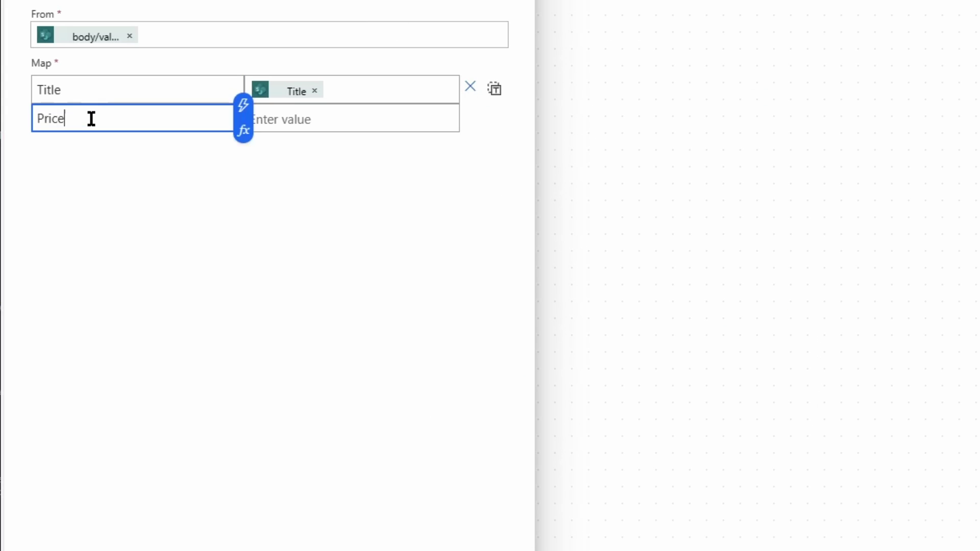
left_click(364, 120)
left_click(454, 105)
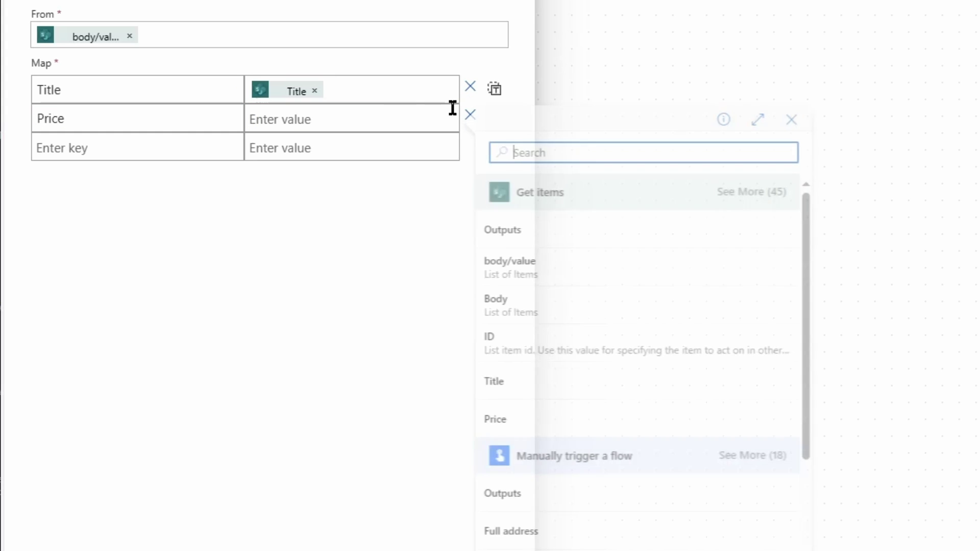
left_click(516, 420)
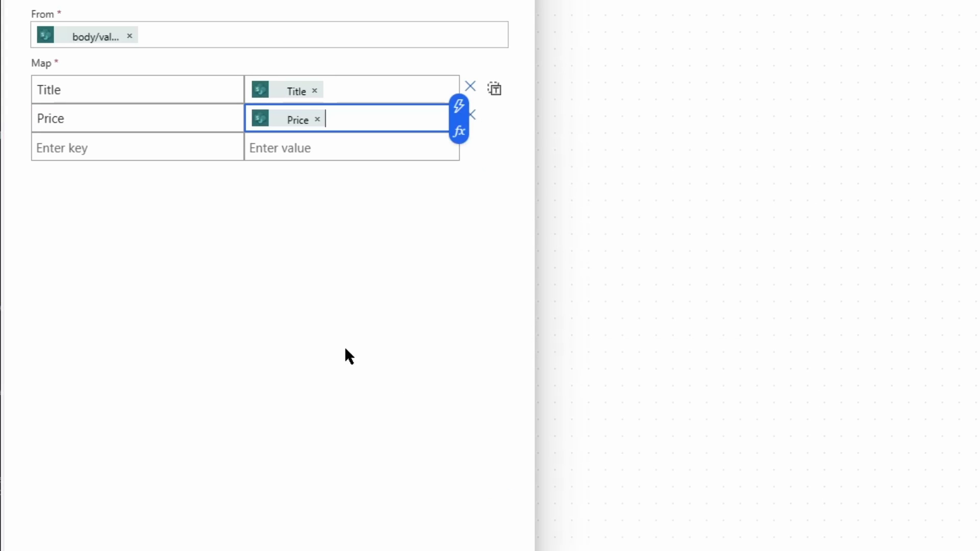
- Add a Brand key mapped to the item's Brand field
left_click(148, 149)
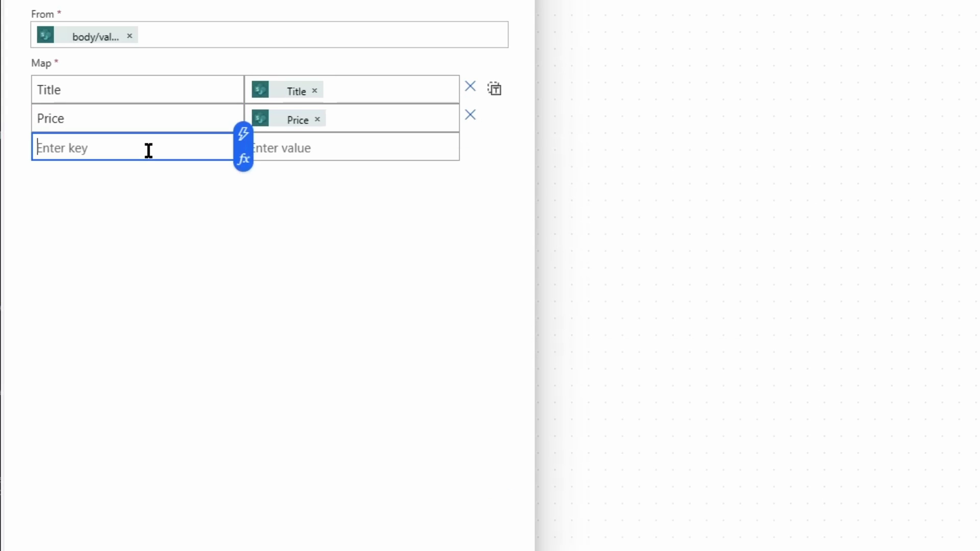
type("Brand")
key("Tab")
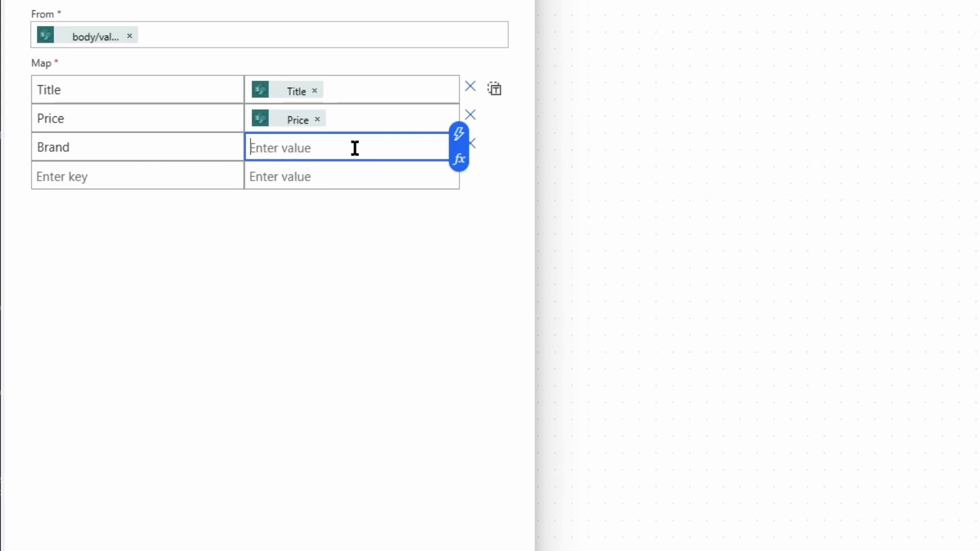
left_click(459, 134)
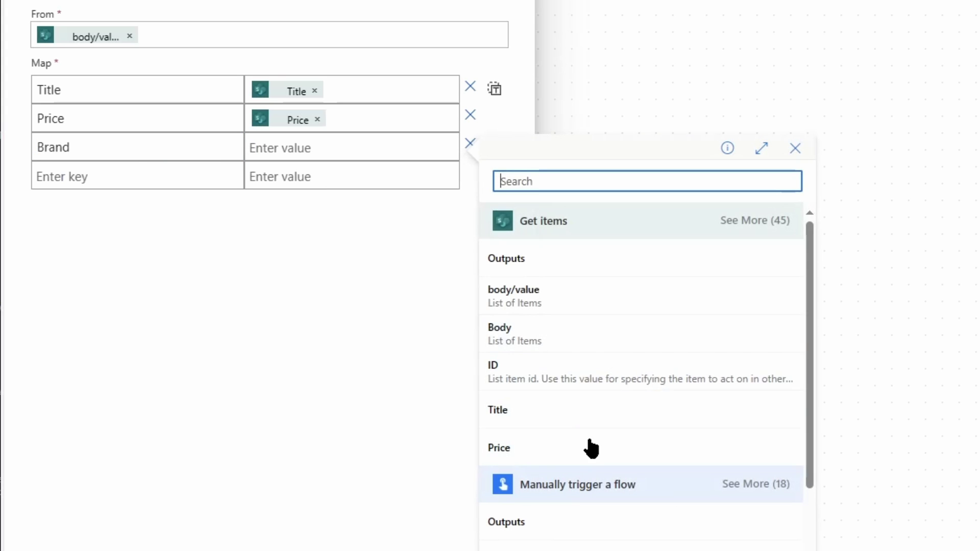
left_click(745, 223)
scroll(687, 294, "down", 1)
left_click(529, 377)
- Add an Item Type key mapped to the Item Type Value field
left_click(149, 176)
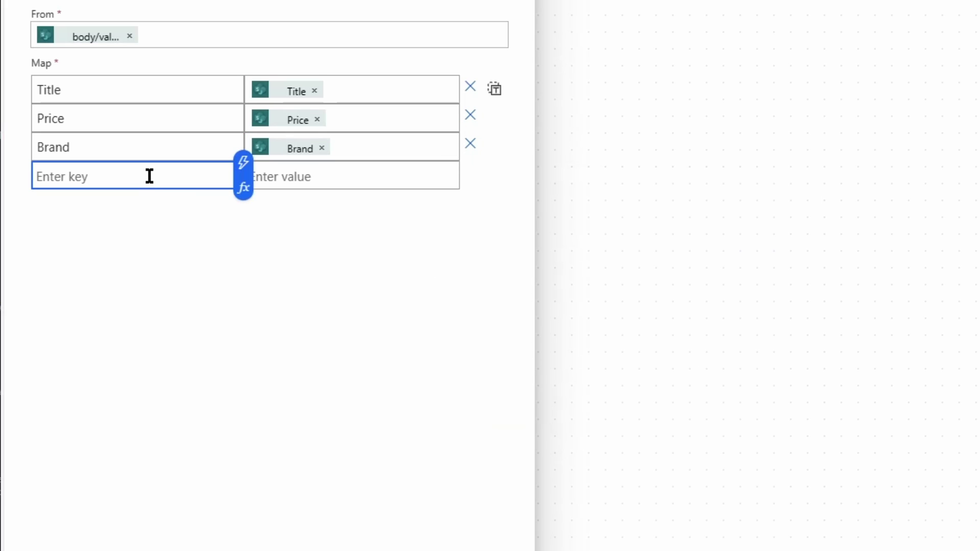
type("Item Type")
key("Tab")
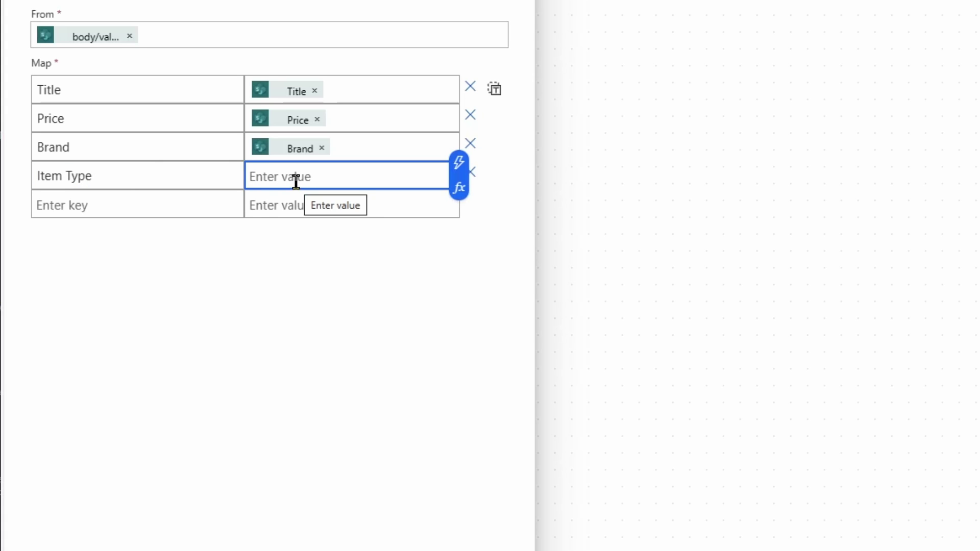
left_click(458, 164)
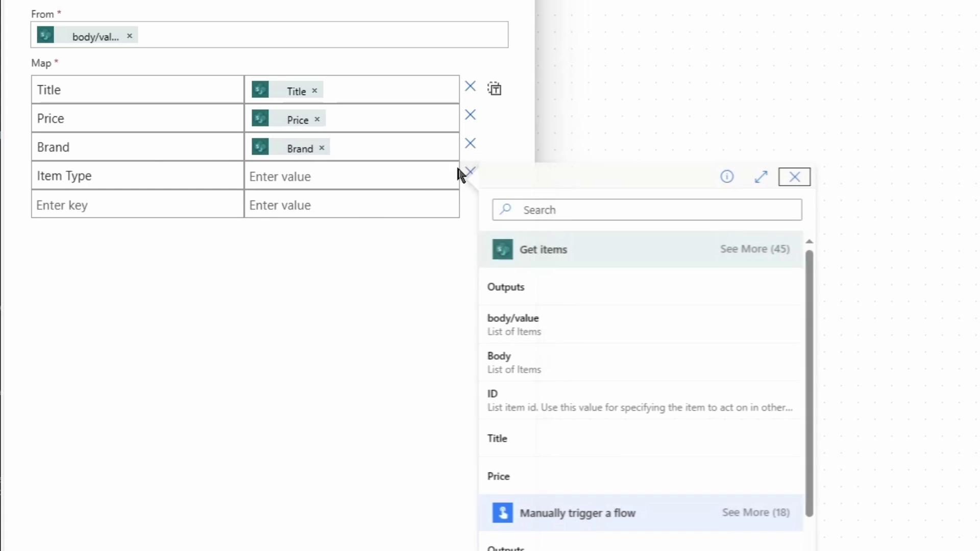
left_click(749, 249)
scroll(663, 378, "down", 1)
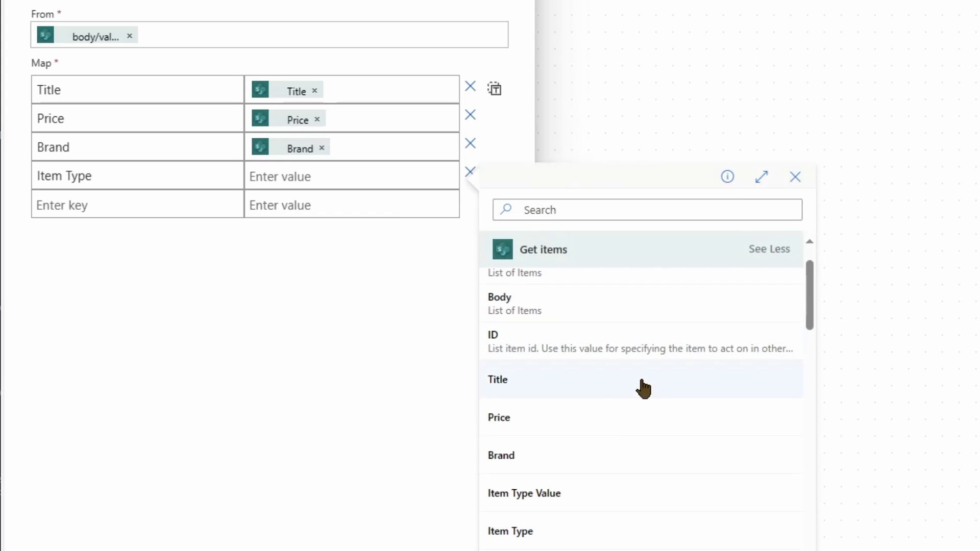
left_click(561, 493)
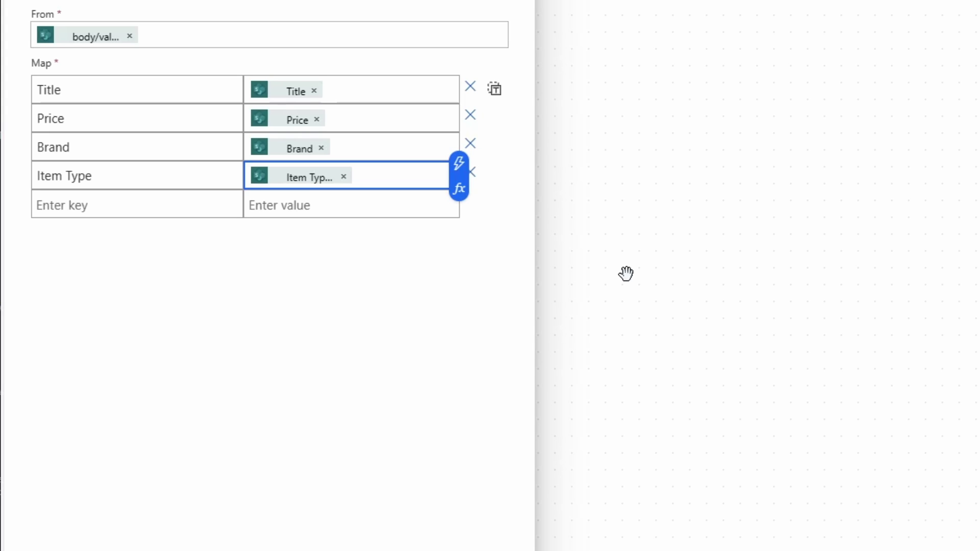
- Replace Create CSV table's source with the Select Output, then resume editing after the test run
left_click(762, 356)
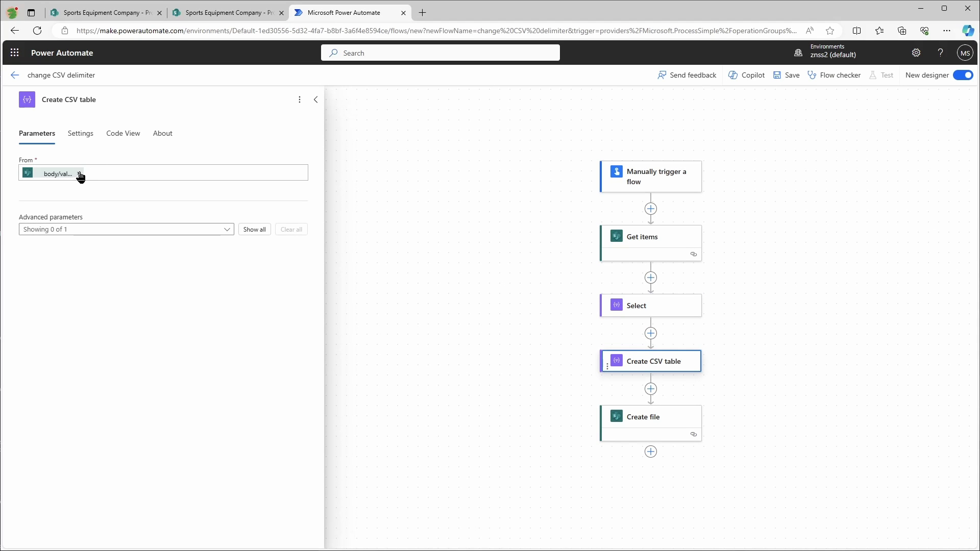
left_click(79, 174)
left_click(307, 167)
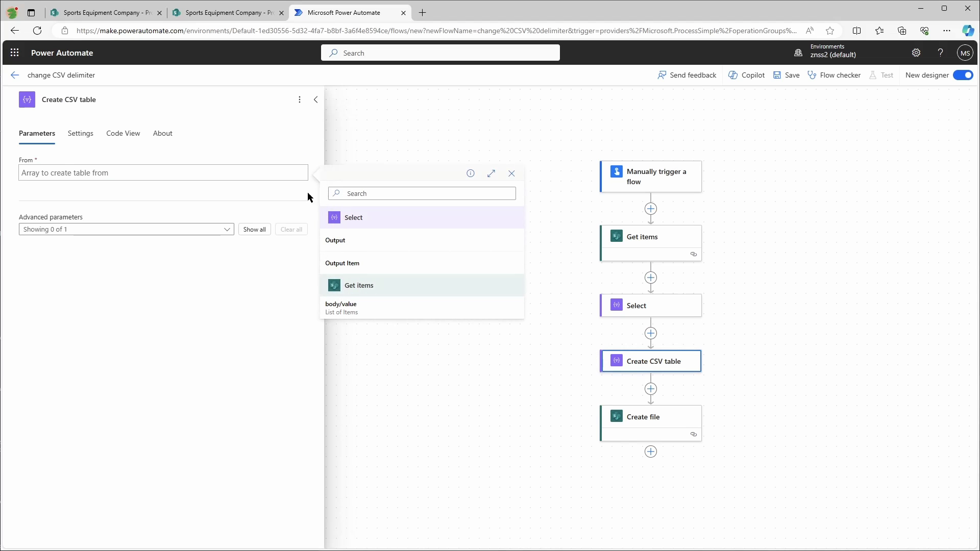
left_click(355, 247)
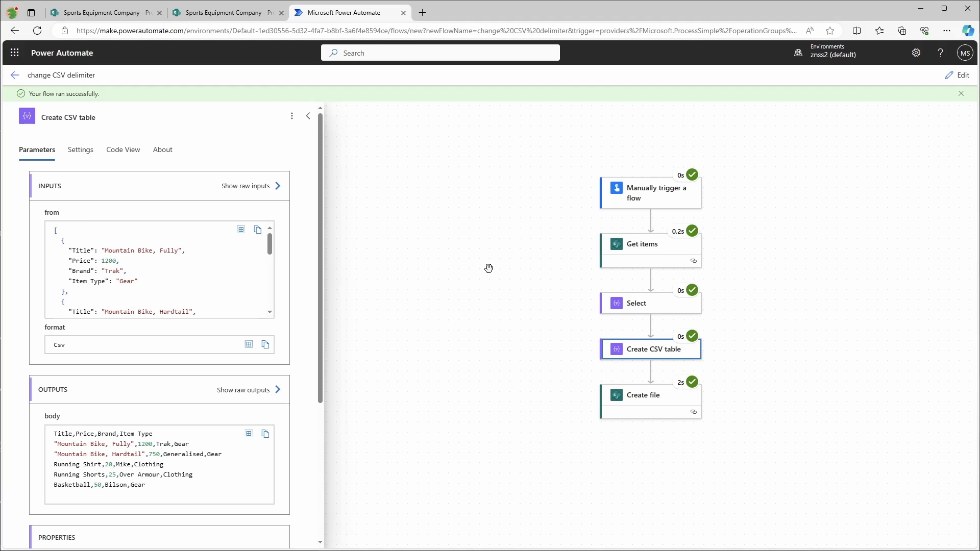
left_click(958, 75)
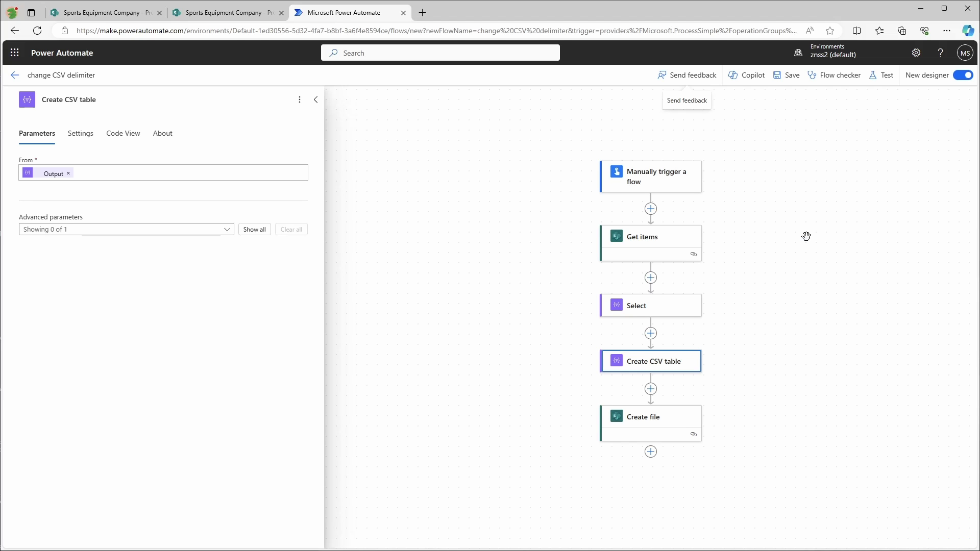
- Insert an Initialize variable action between the manual trigger and Get items
left_click(652, 211)
left_click(682, 189)
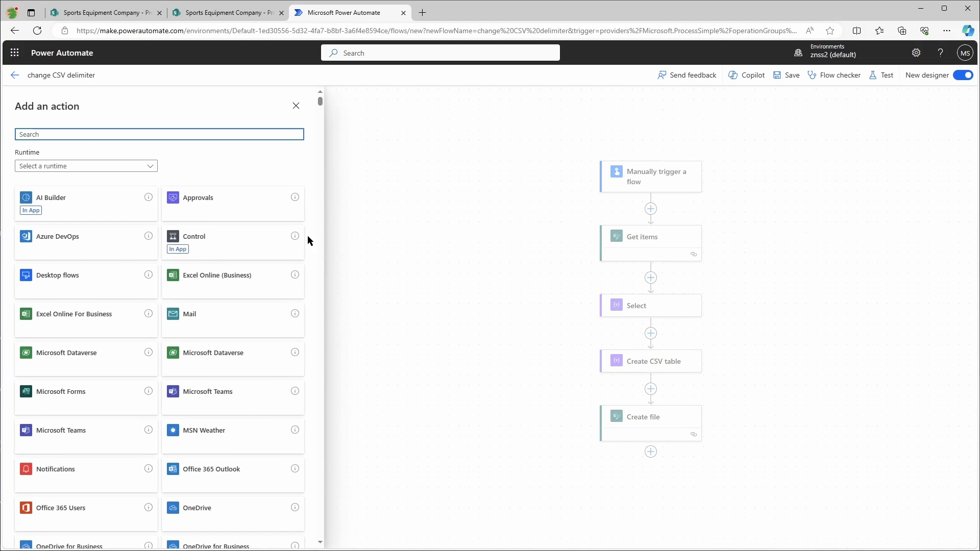
type("init")
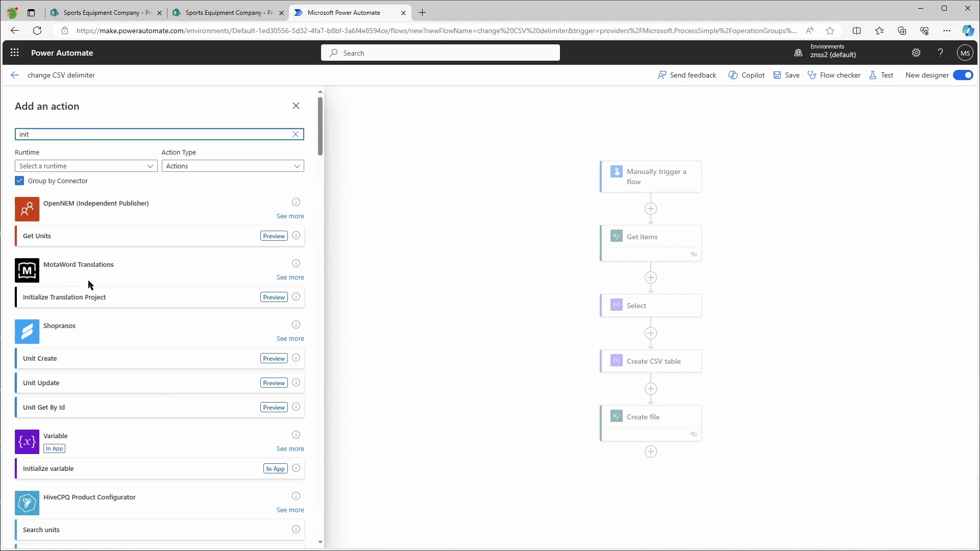
left_click(67, 471)
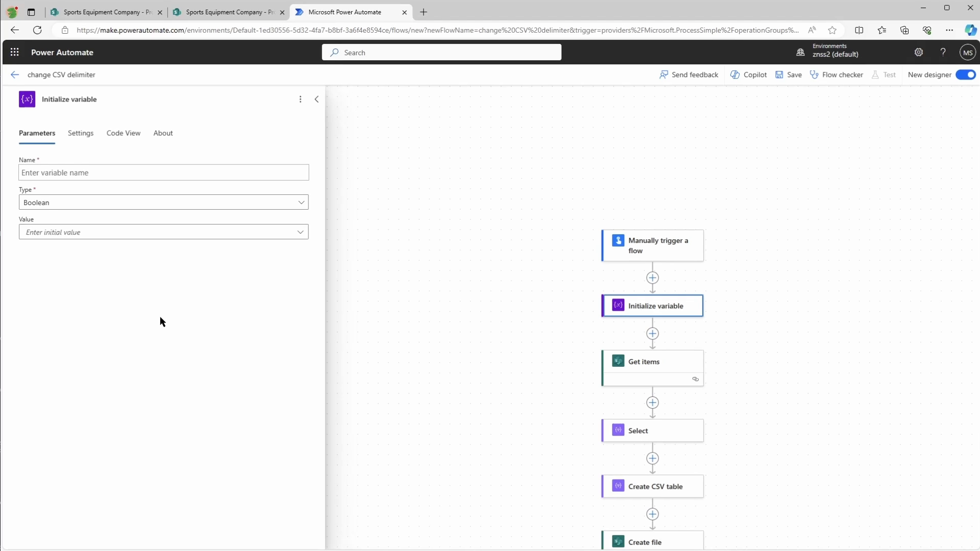
- Define String variable newDelimiter with value ; and title the step 'init newDelimiter'
left_click(93, 173)
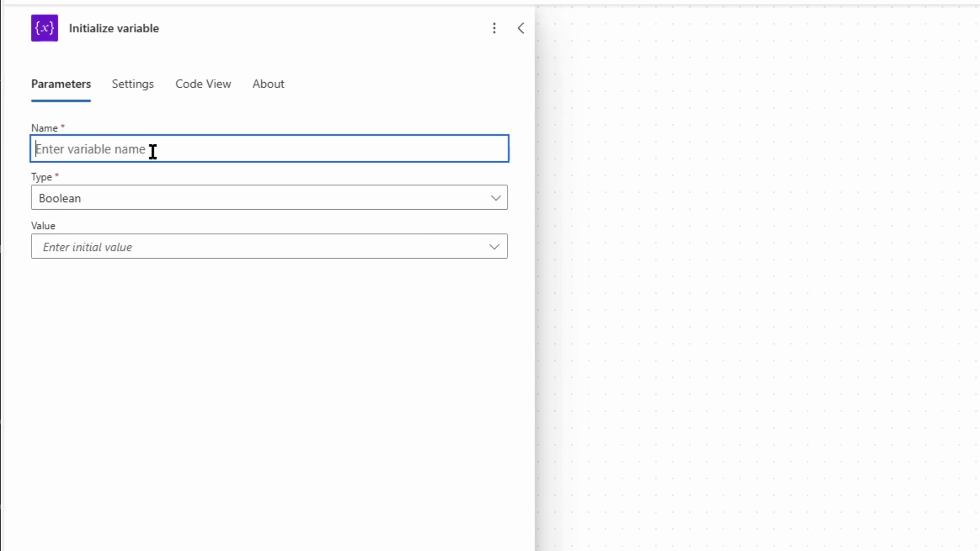
type("newDelimit")
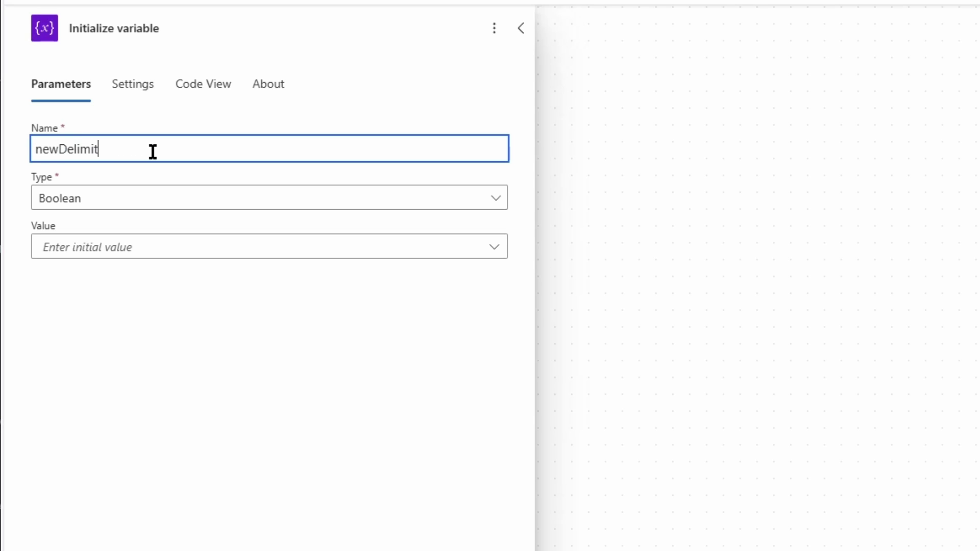
type("er")
left_click(178, 28)
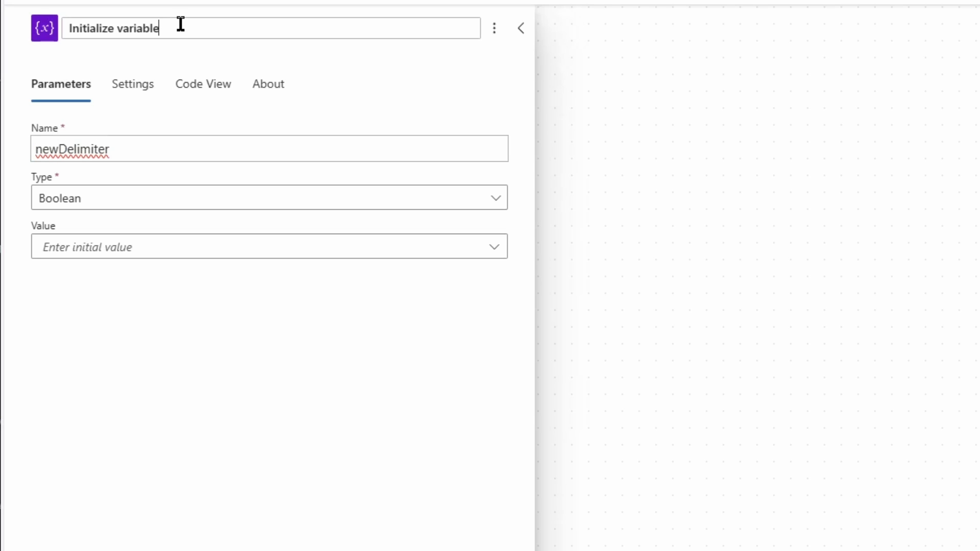
key("ctrl+a")
type("init n")
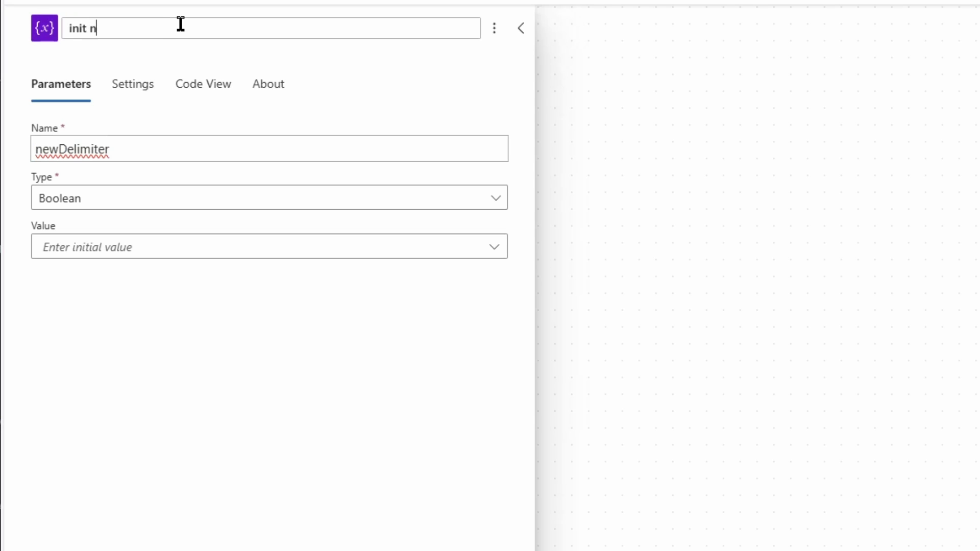
type("ewDelimiter")
key("Tab")
left_click(78, 202)
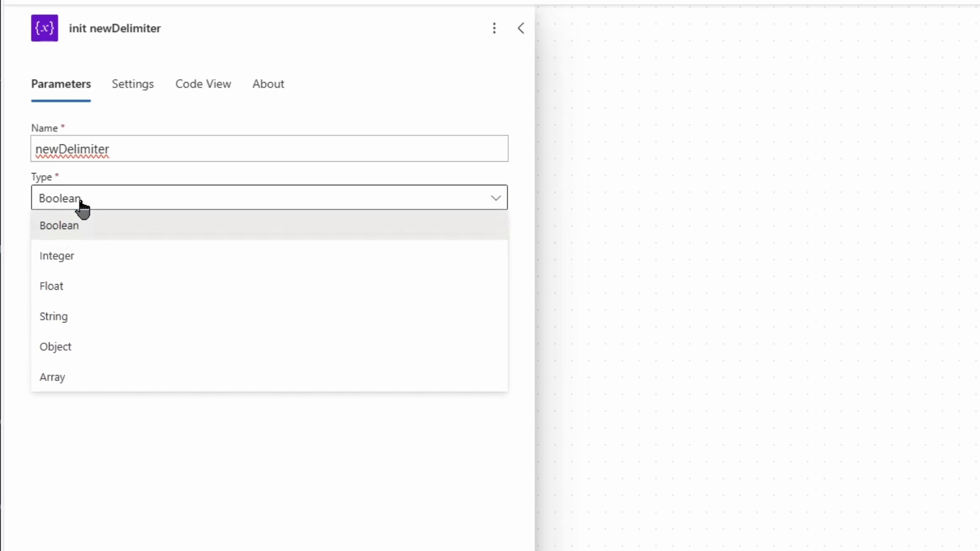
left_click(76, 316)
left_click(86, 250)
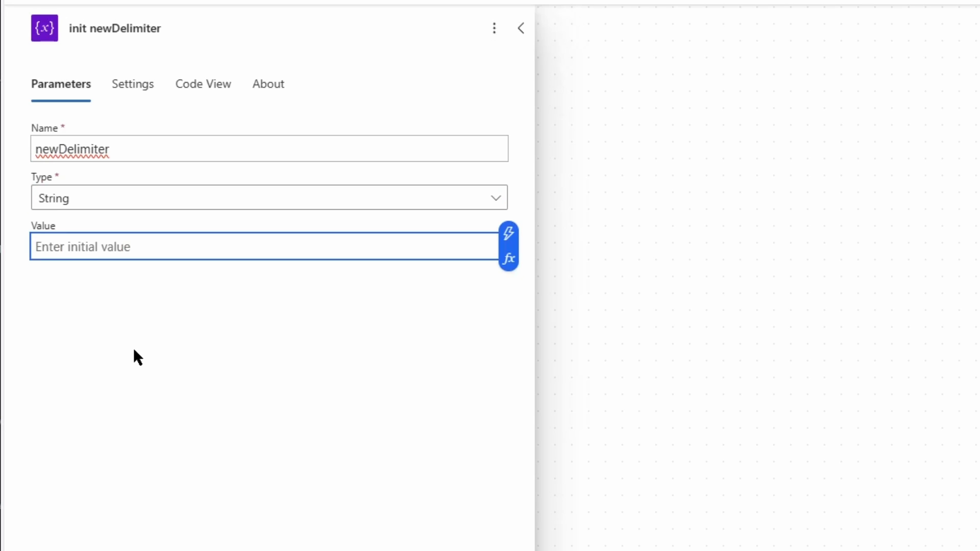
type(";")
left_click(640, 314)
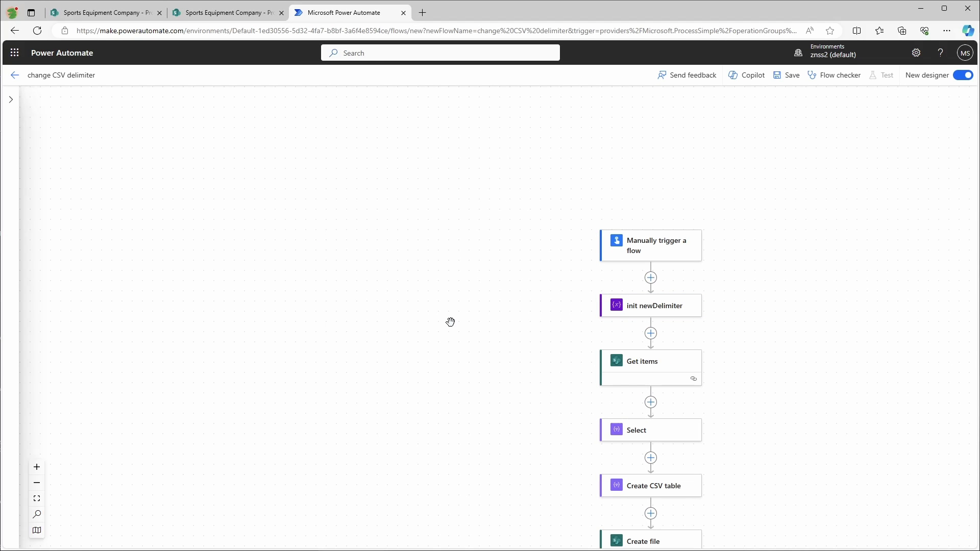
- Copy the init newDelimiter step and paste the duplicate directly below it
right_click(628, 310)
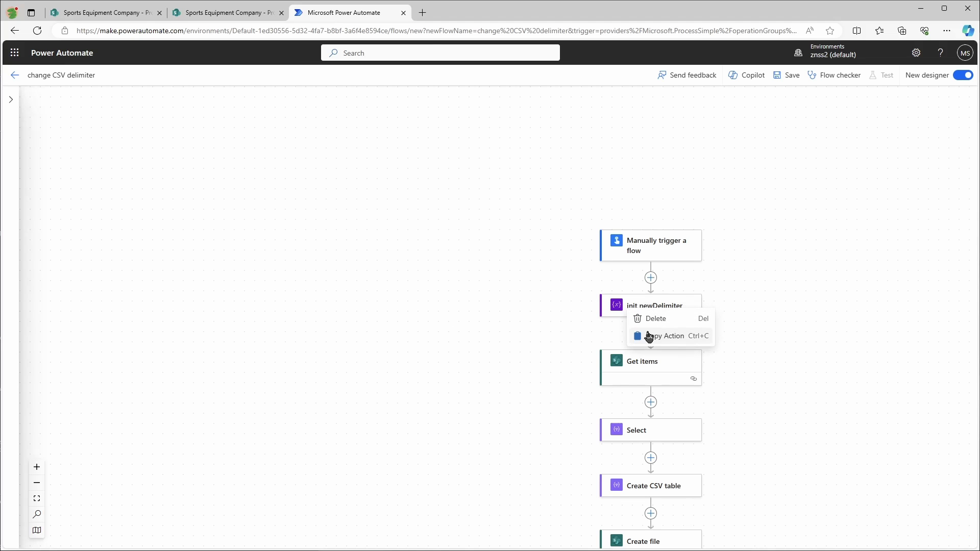
left_click(648, 335)
left_click(652, 335)
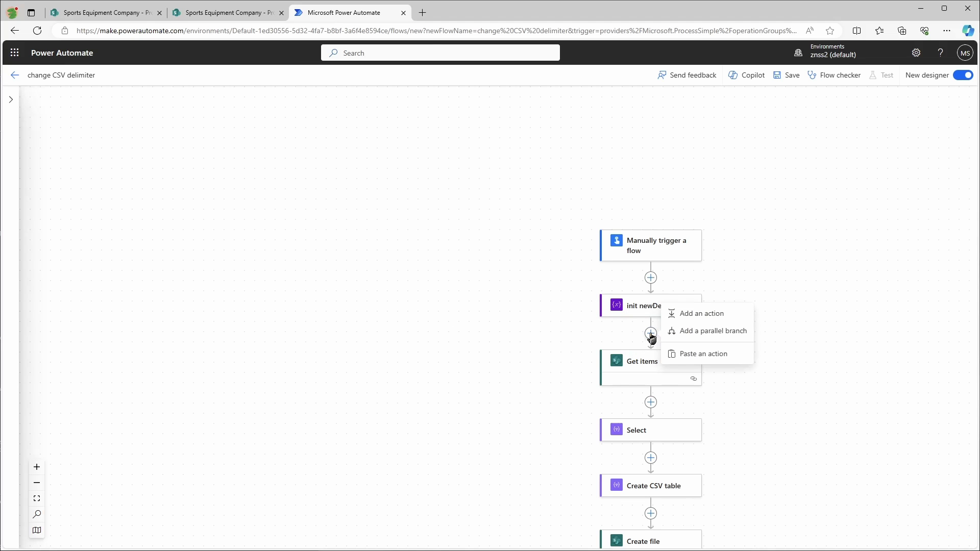
left_click(671, 353)
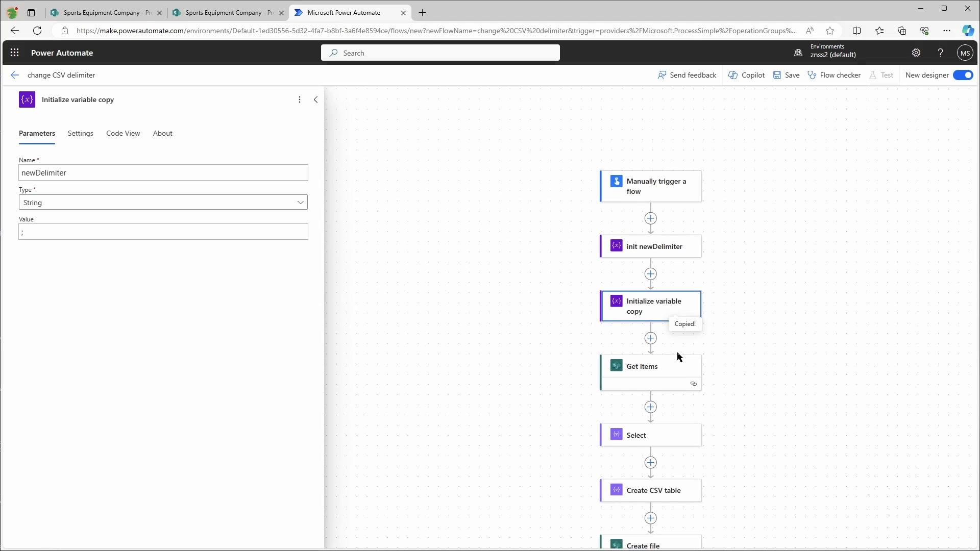
- Title the copy 'init helpDelimiter', rename its variable to helpDelimiter, and enter value {||}
left_click(128, 102)
type("init hel")
type("pDelimiter")
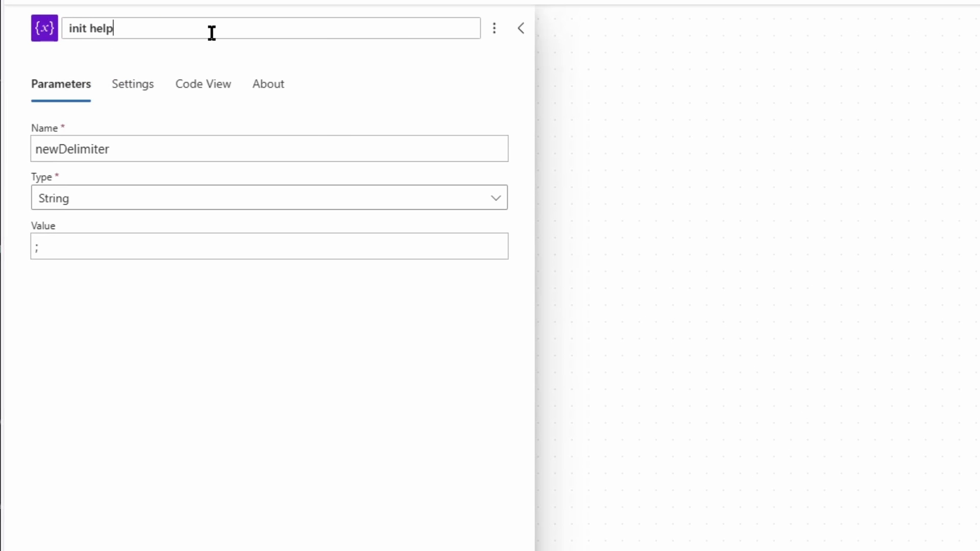
key("Tab")
left_click(131, 148)
key("Home")
key("Delete")
key("Delete")
key("Delete")
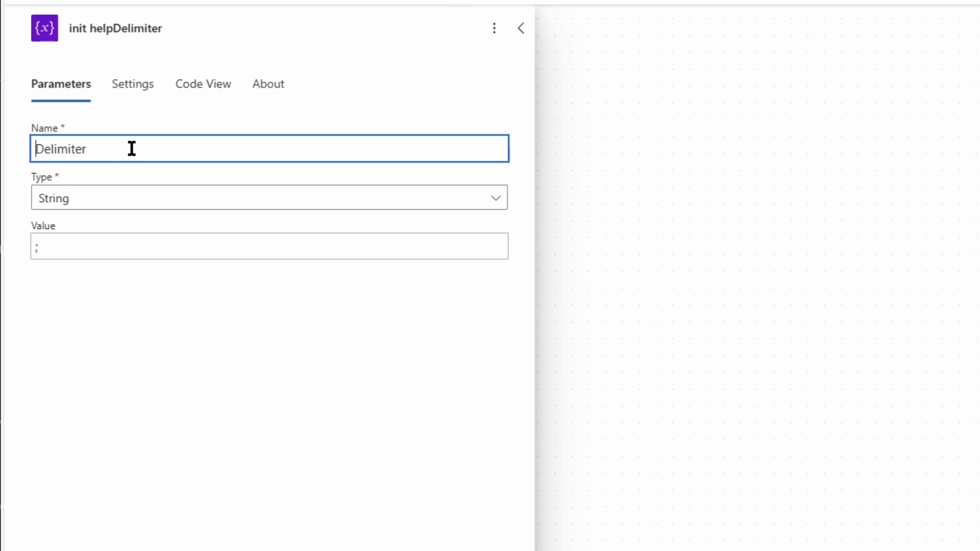
type("help")
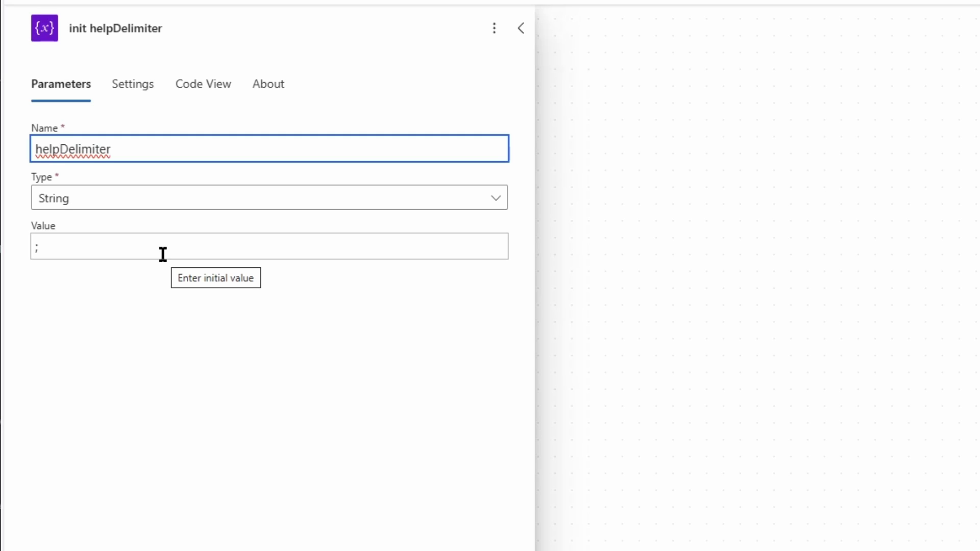
left_click(121, 241)
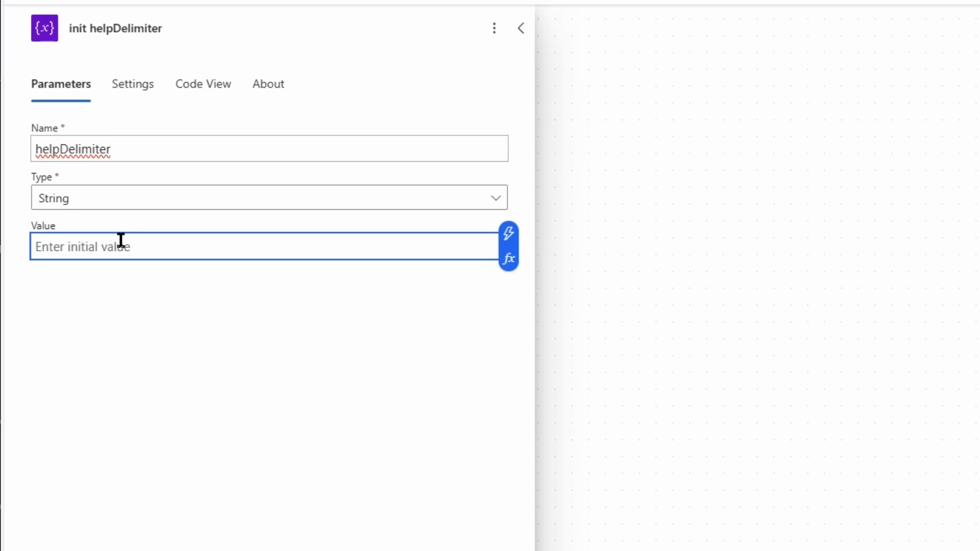
type("(")
type("||")
type("}")
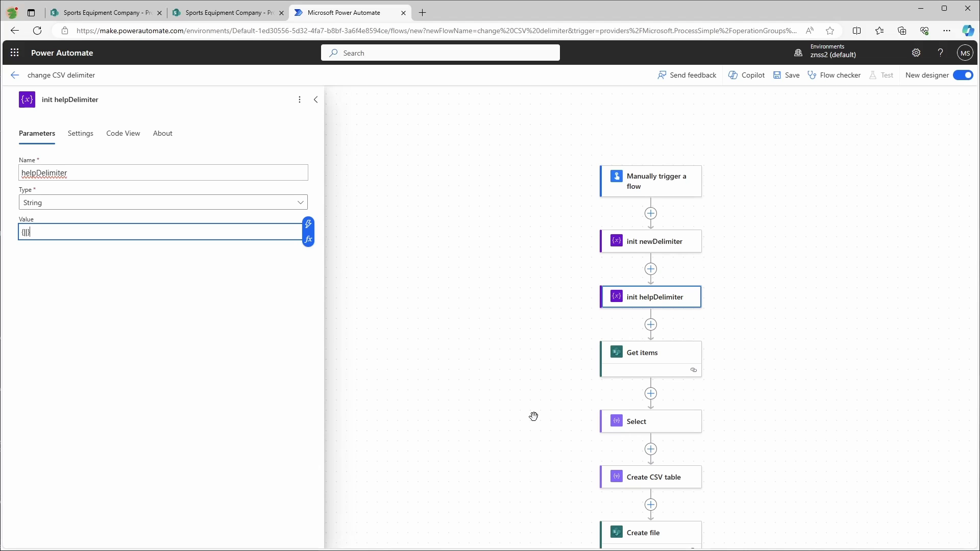
- Duplicate the init helpDelimiter step directly below itself
right_click(653, 300)
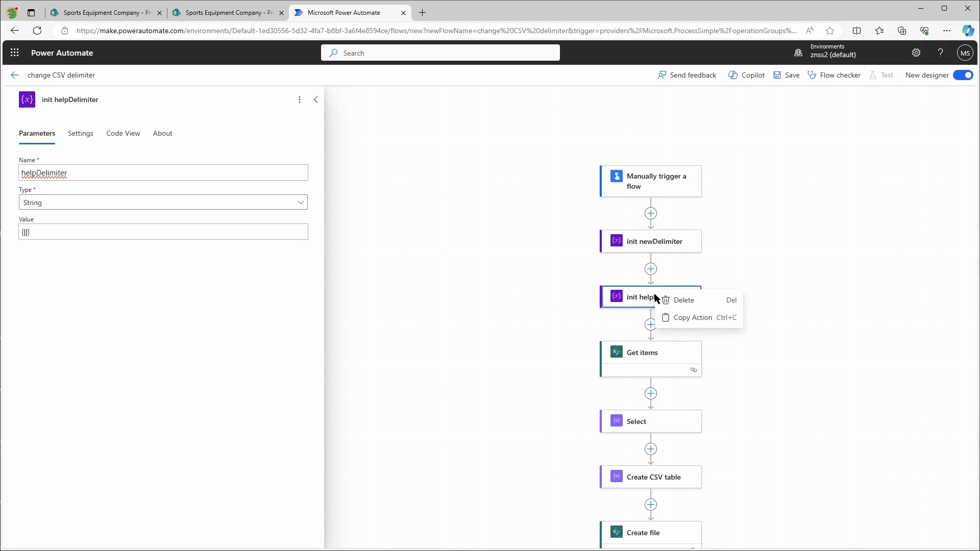
left_click(675, 323)
left_click(651, 325)
left_click(704, 345)
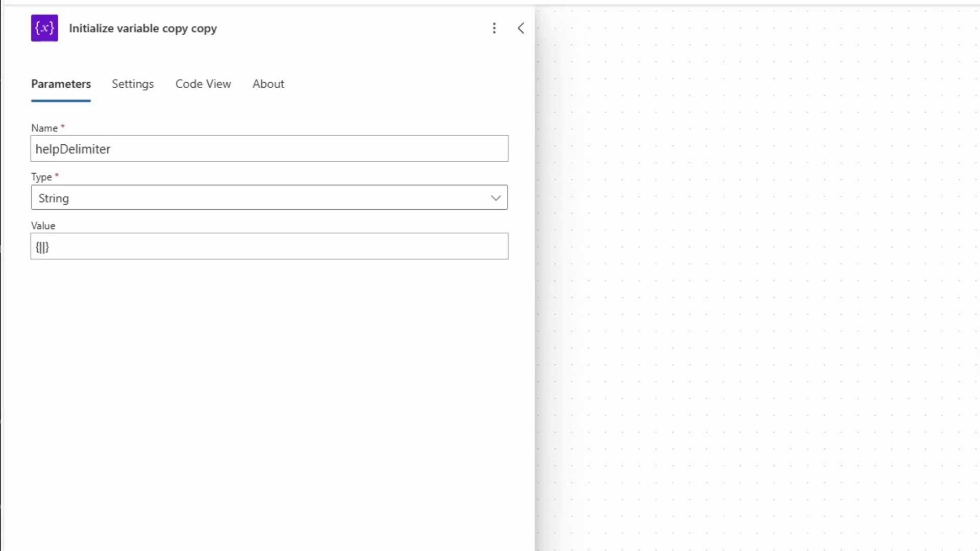
- Title the copy 'init replacableDelimiter' and rename its variable to replacableDelimiter
left_click(261, 26)
key("ctrl+a")
type("ini")
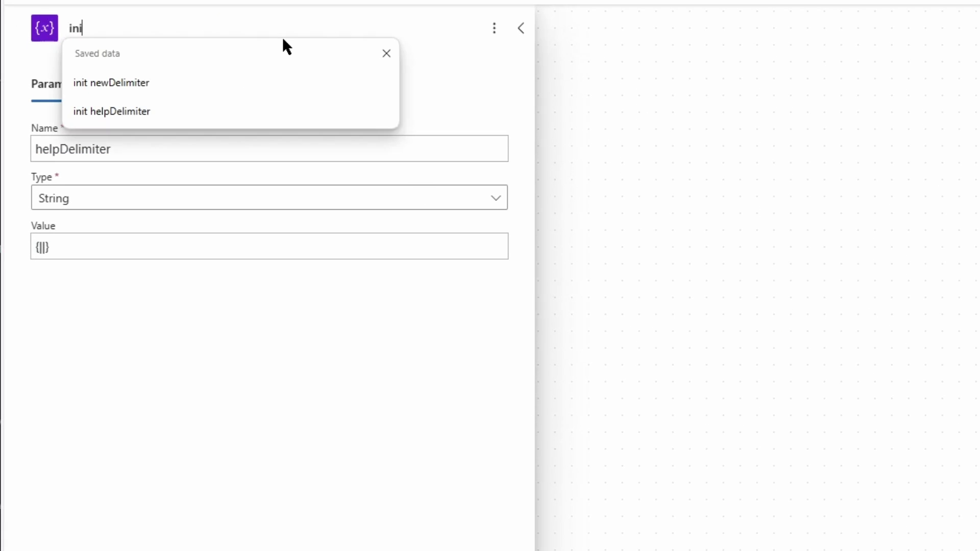
type("t replaca")
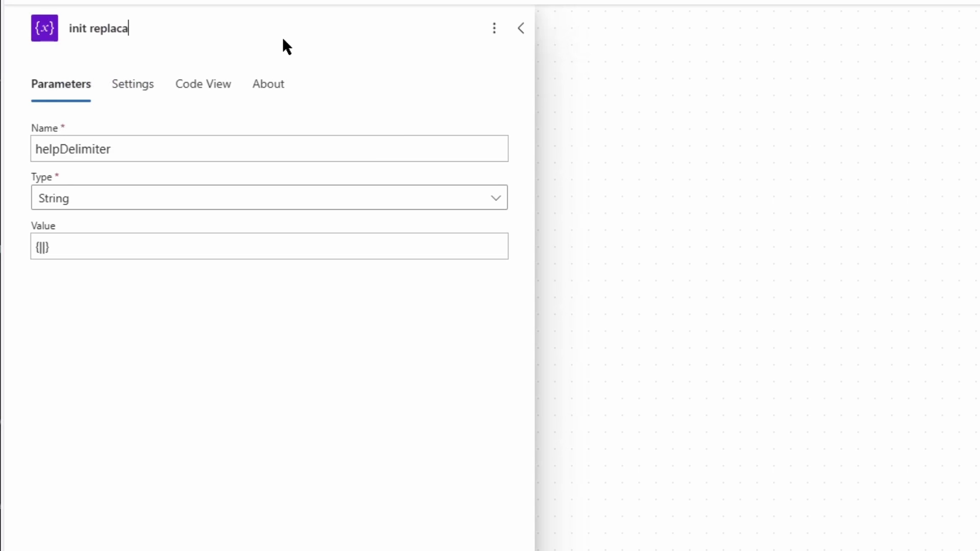
type("bleDelimiter")
key("Tab")
left_click(173, 150)
key("Home")
key("Delete")
key("Delete")
key("Delete")
key("Delete")
type("replacable")
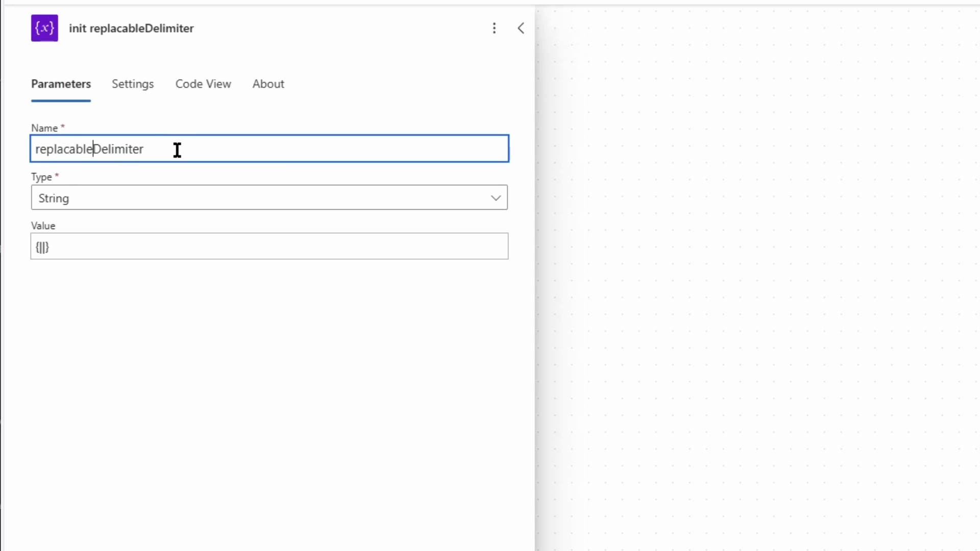
key("Tab")
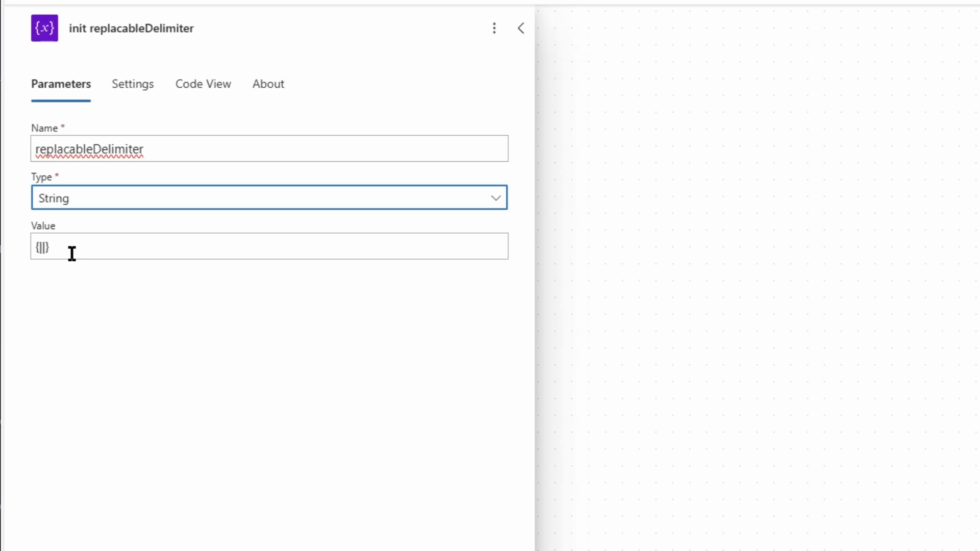
- Replace the value {||} with a comma followed by the helpDelimiter variable
left_click(91, 250)
key("BackSpace")
key("BackSpace")
key("BackSpace")
key("BackSpace")
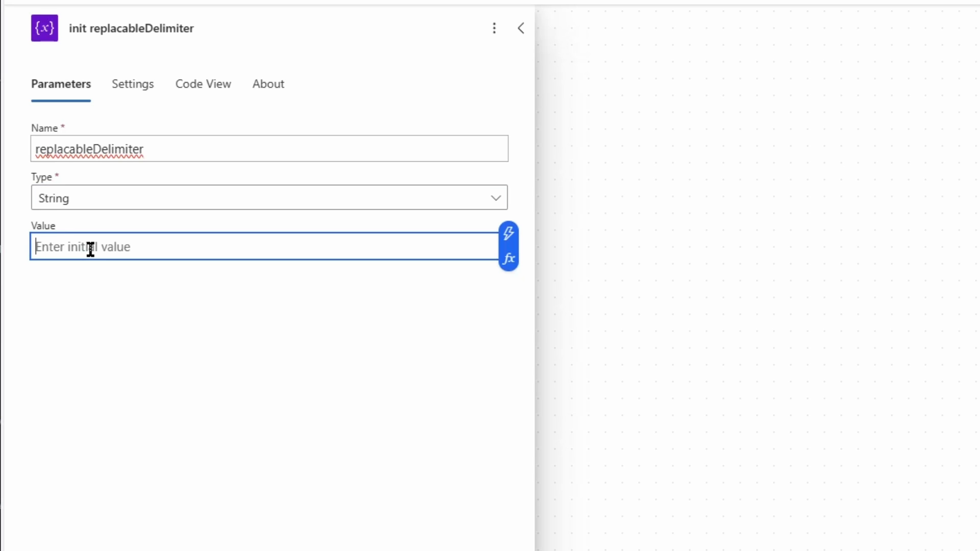
type(",")
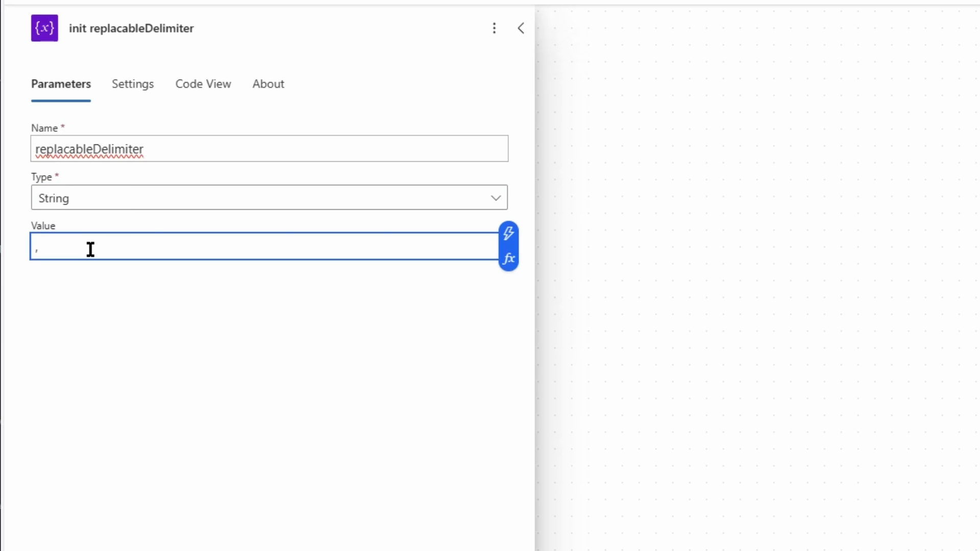
left_click(508, 234)
left_click(572, 360)
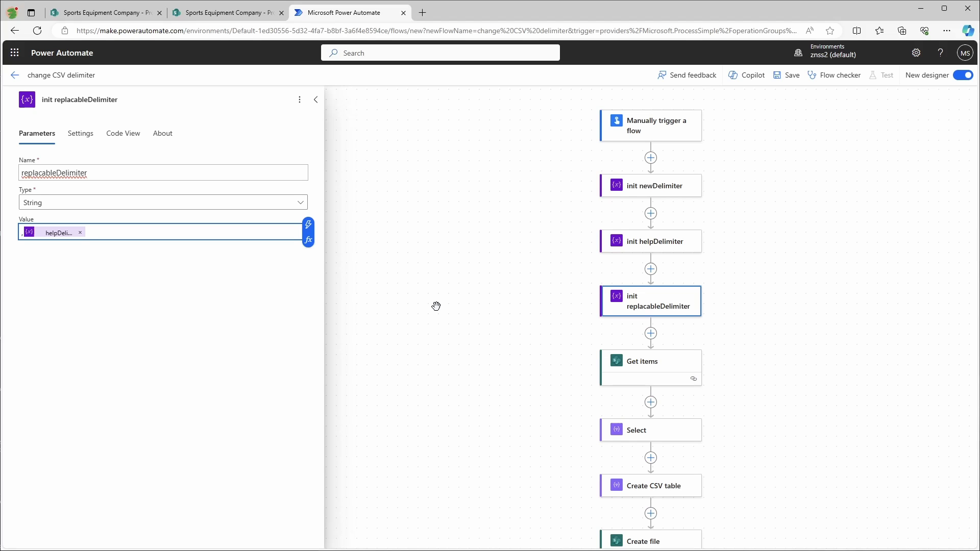
scroll(501, 403, "down", 1)
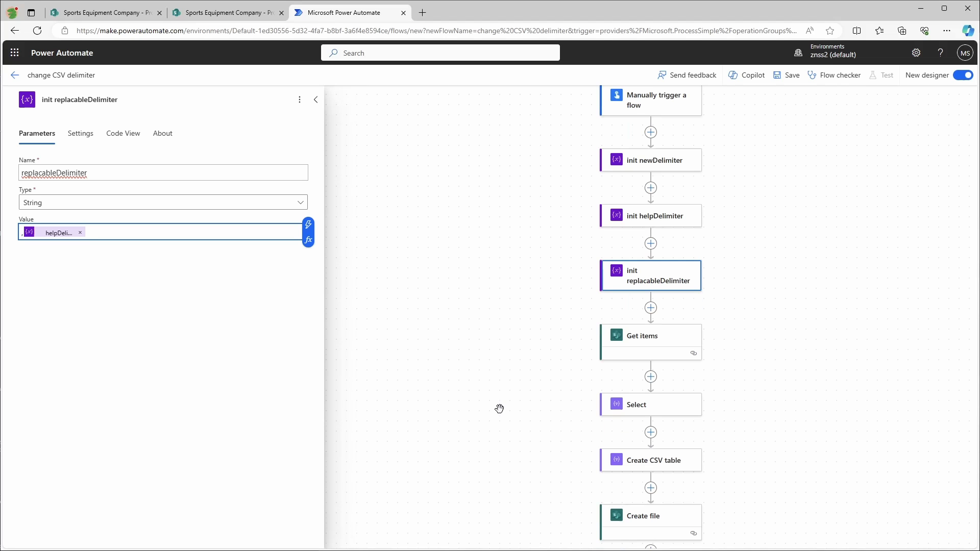
- Put helpDelimiter before the Price key and value in the Select mapping
left_click(634, 404)
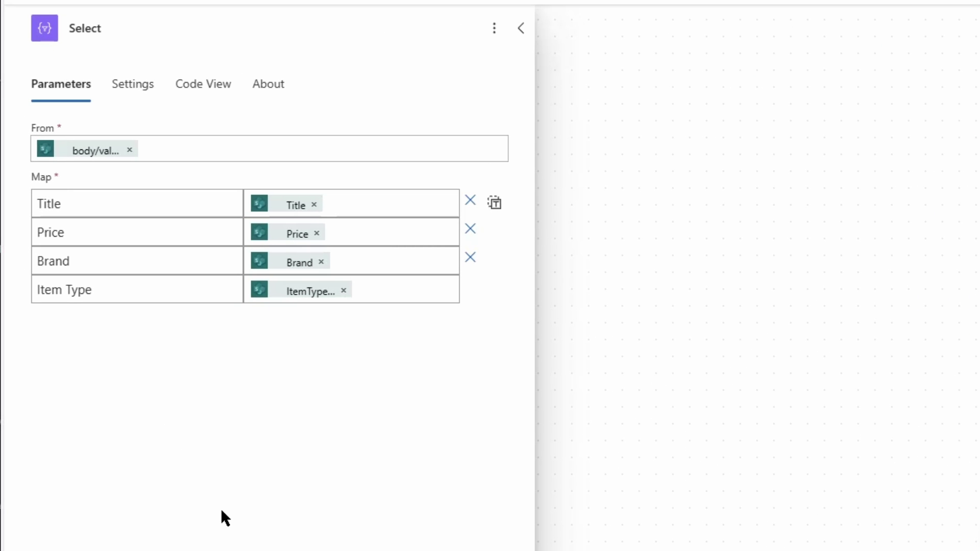
left_click(99, 234)
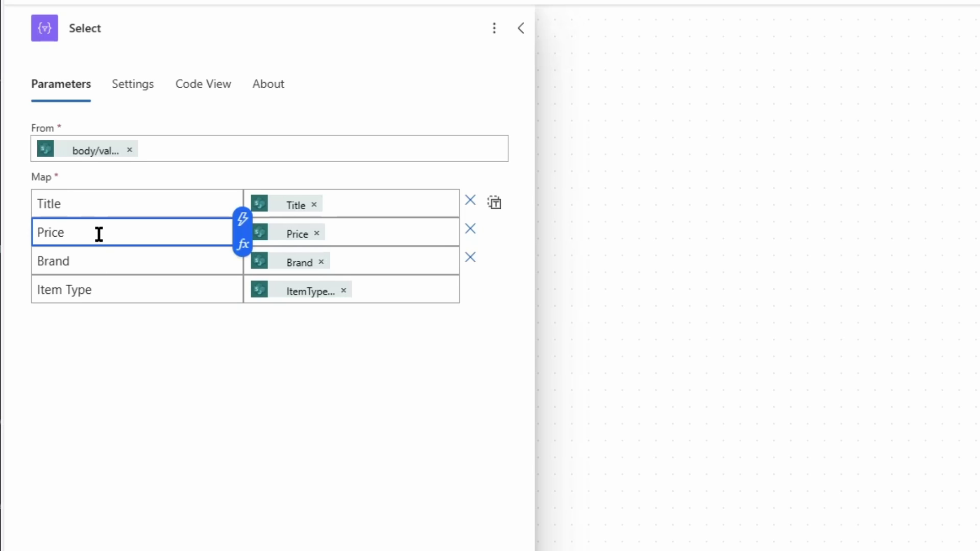
left_click(243, 219)
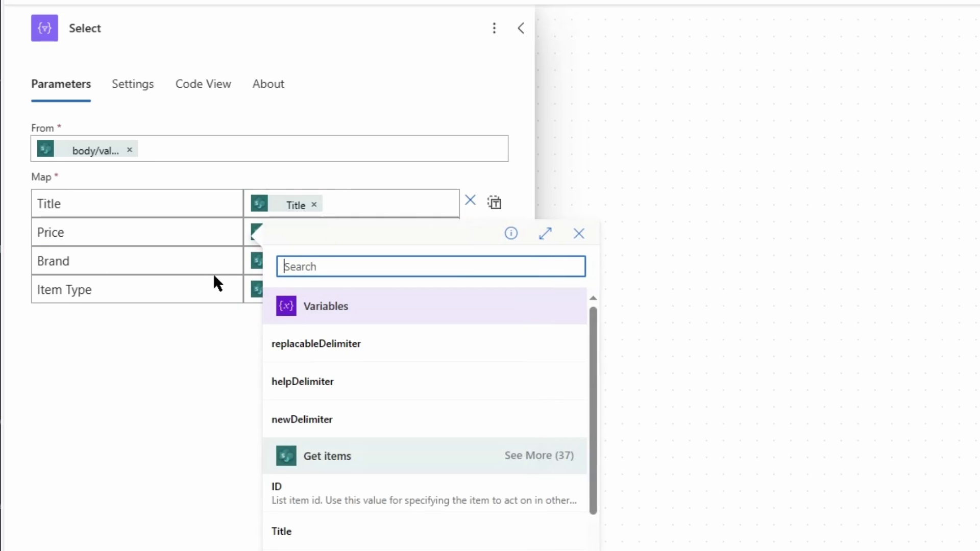
left_click(287, 379)
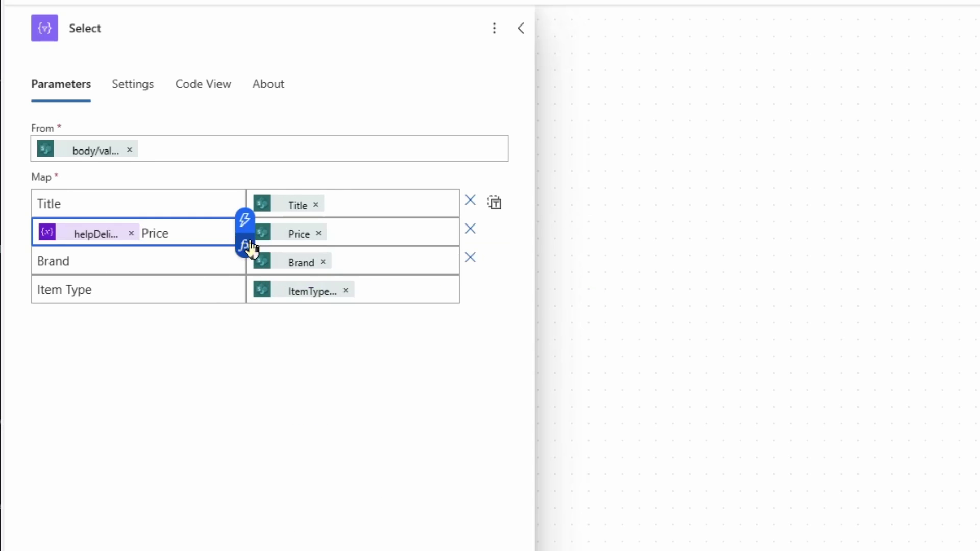
left_click(352, 237)
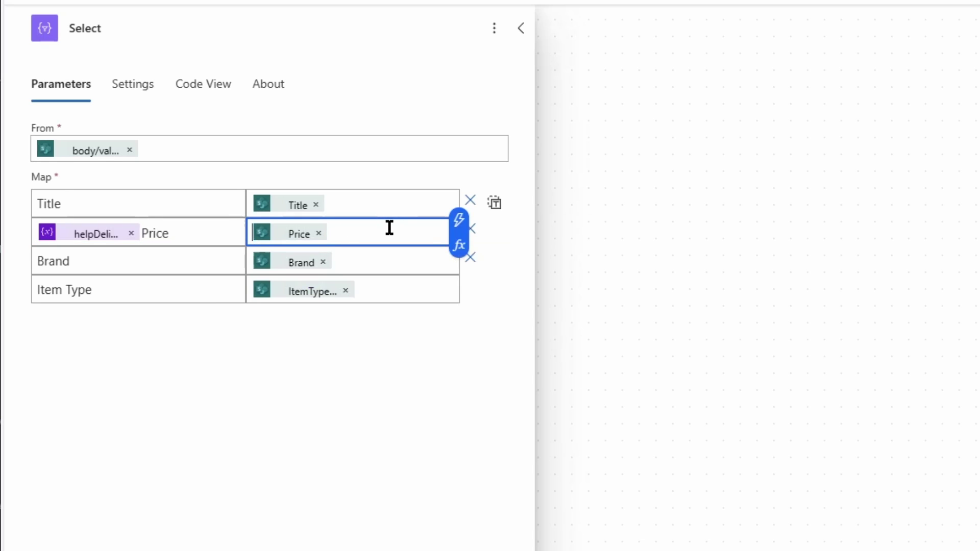
left_click(453, 218)
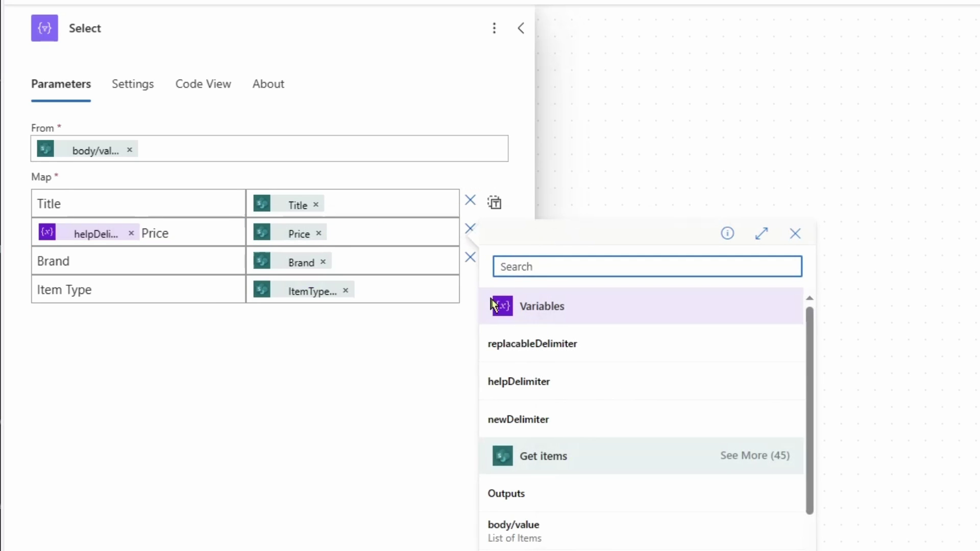
left_click(534, 382)
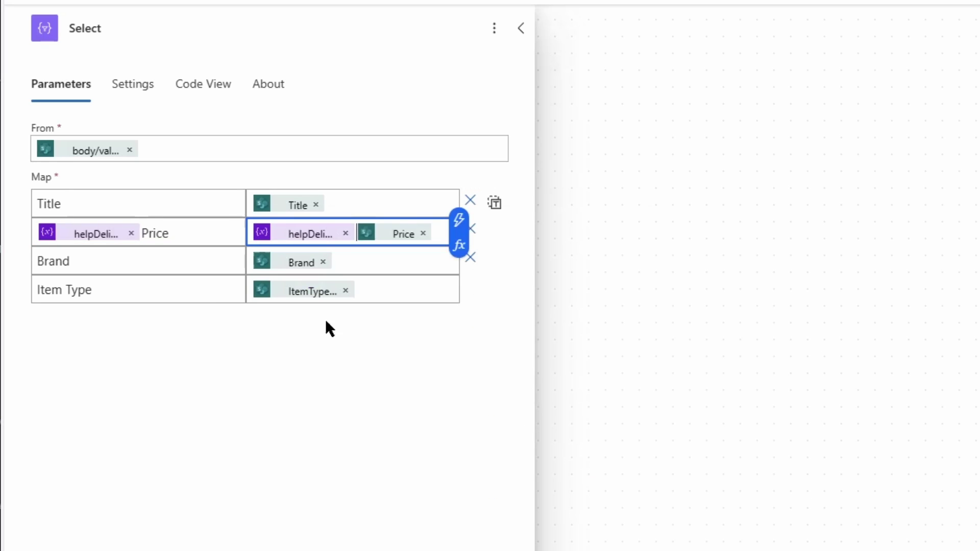
- Put helpDelimiter before the Brand and Item Type keys and values as well
left_click(153, 268)
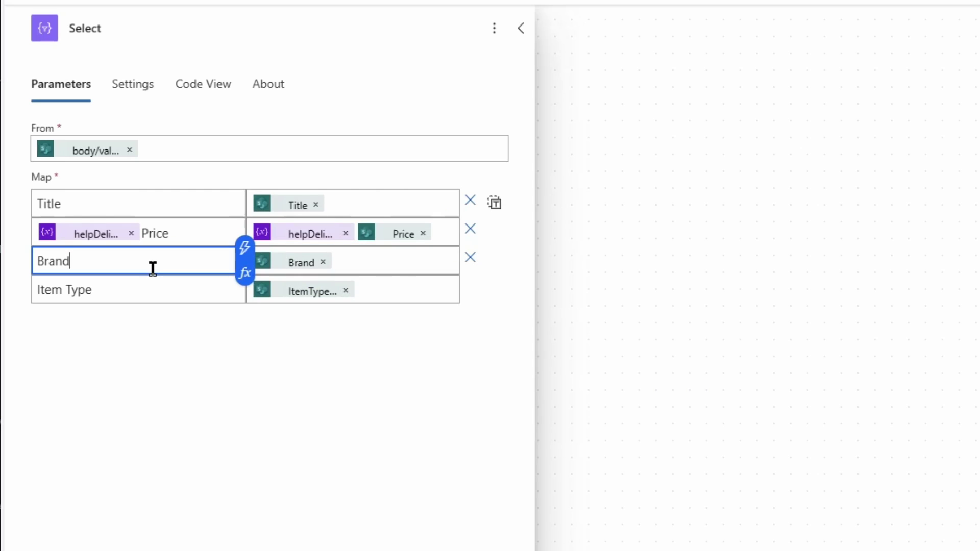
left_click(246, 251)
left_click(306, 414)
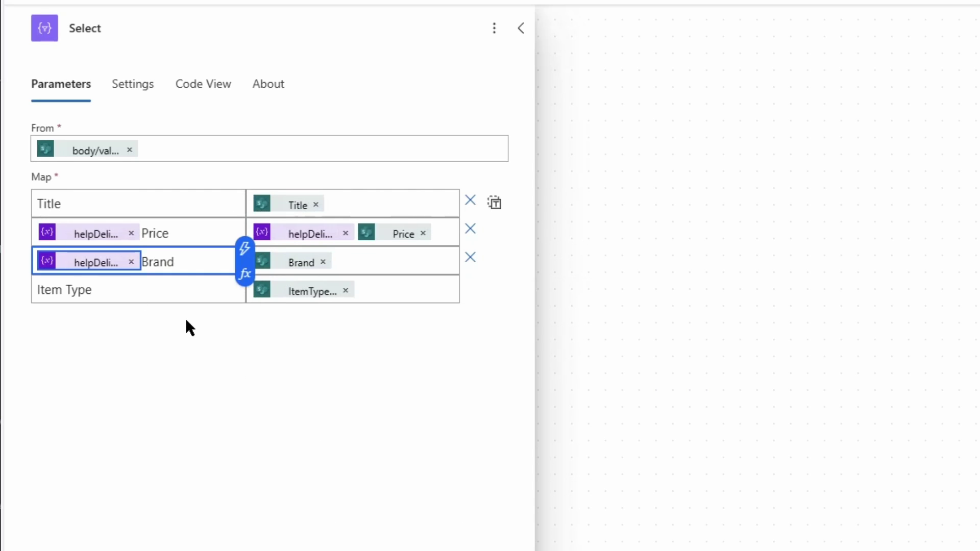
left_click(382, 266)
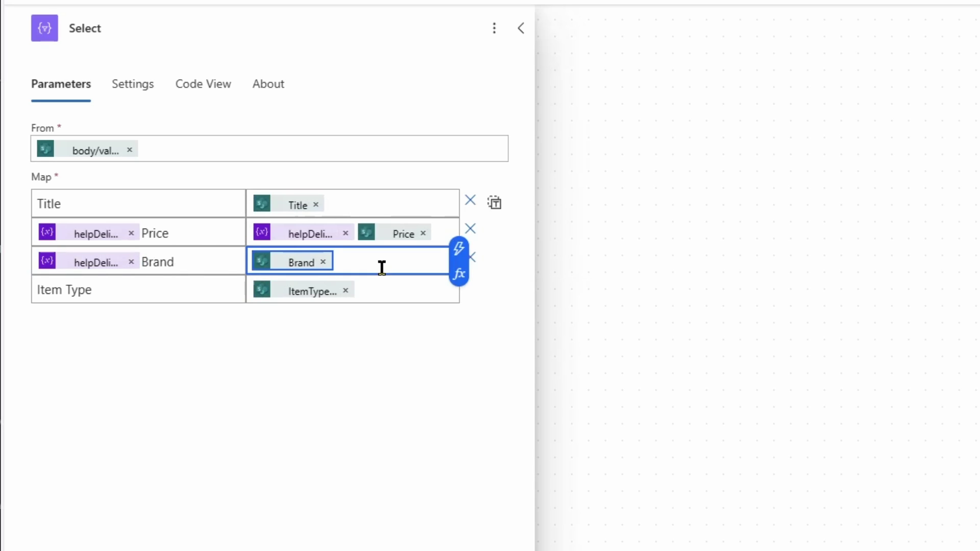
key("ctrl+v")
left_click(183, 300)
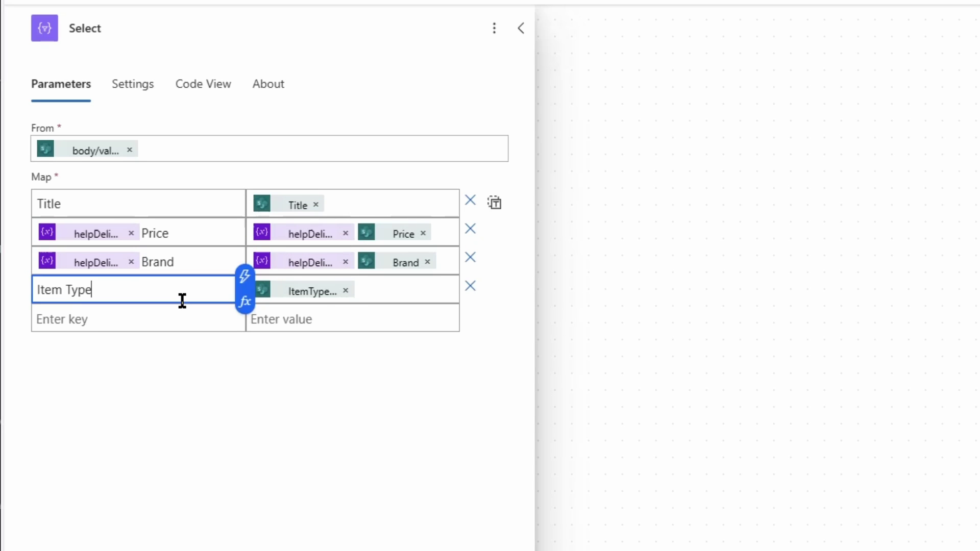
key("ctrl+v")
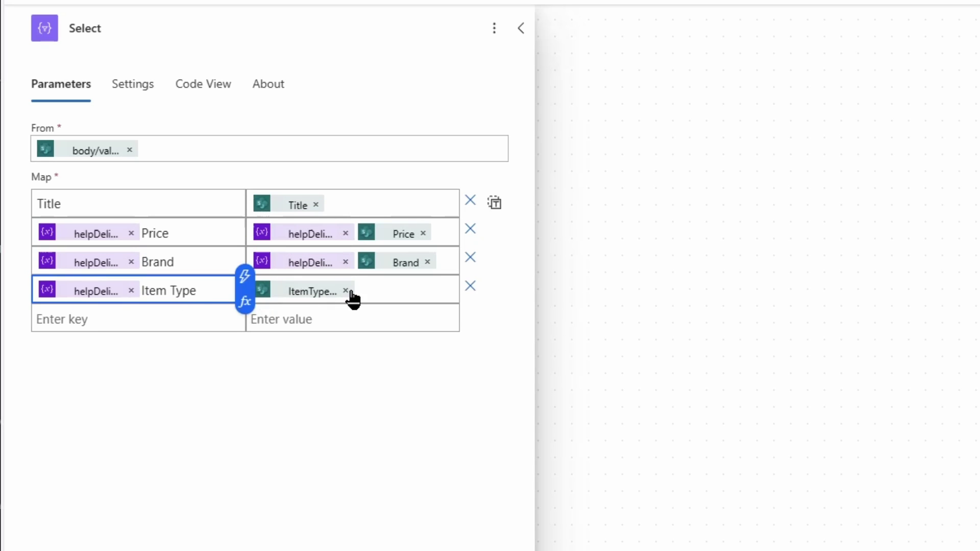
left_click(379, 279)
key("ctrl+v")
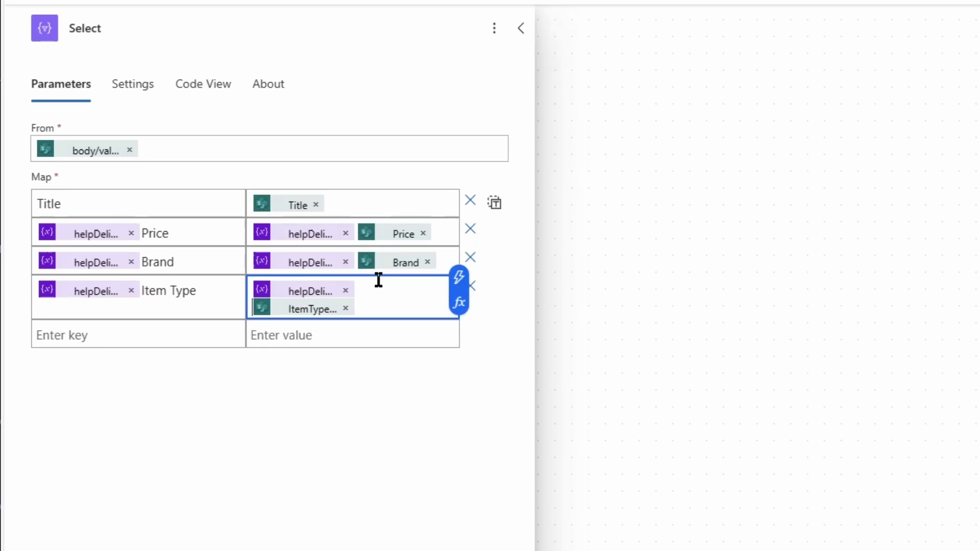
left_click(858, 505)
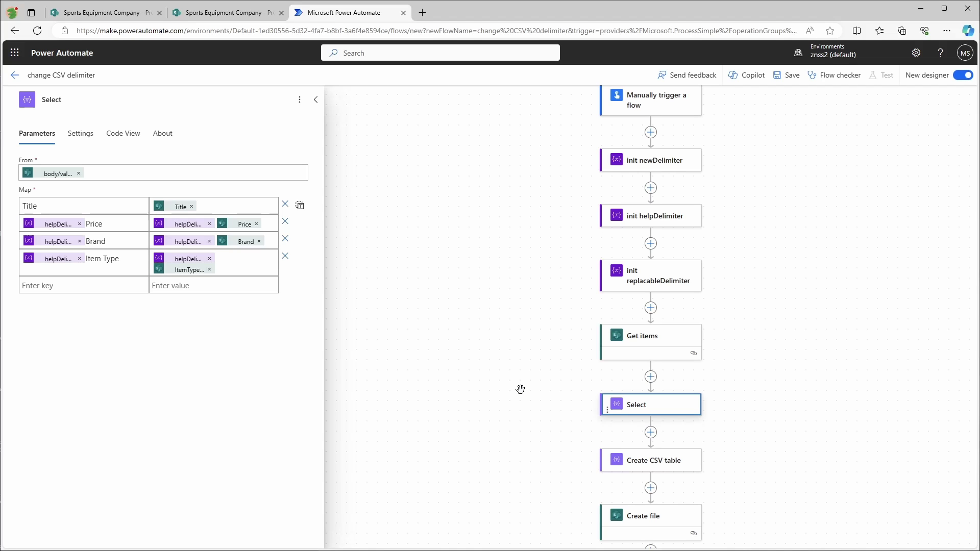
scroll(511, 380, "down", 1)
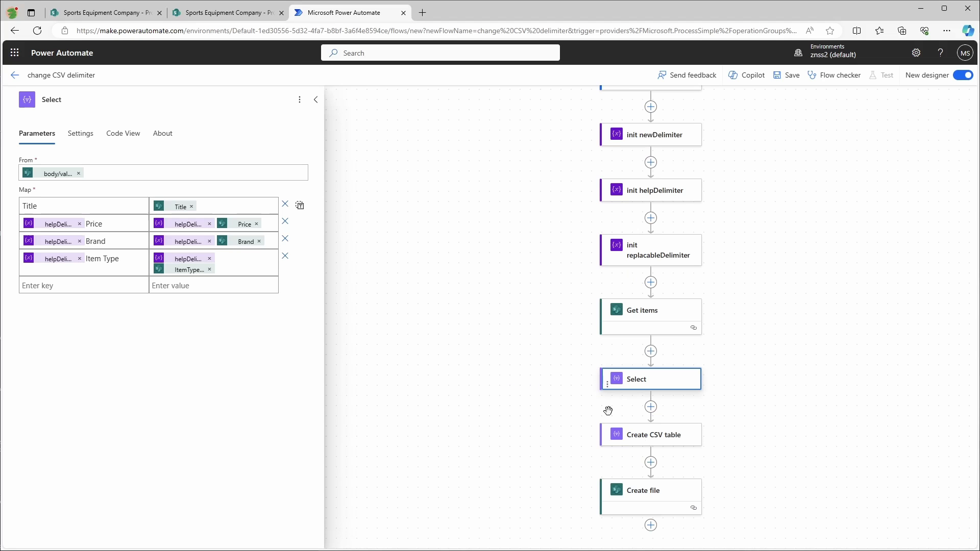
- Add a Compose action right after Create CSV table
left_click(651, 462)
left_click(684, 440)
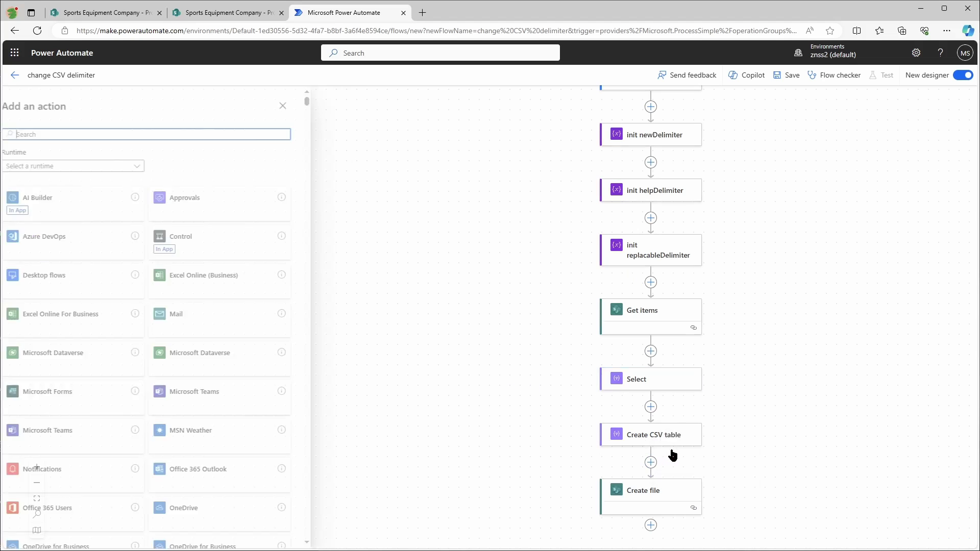
type("compose")
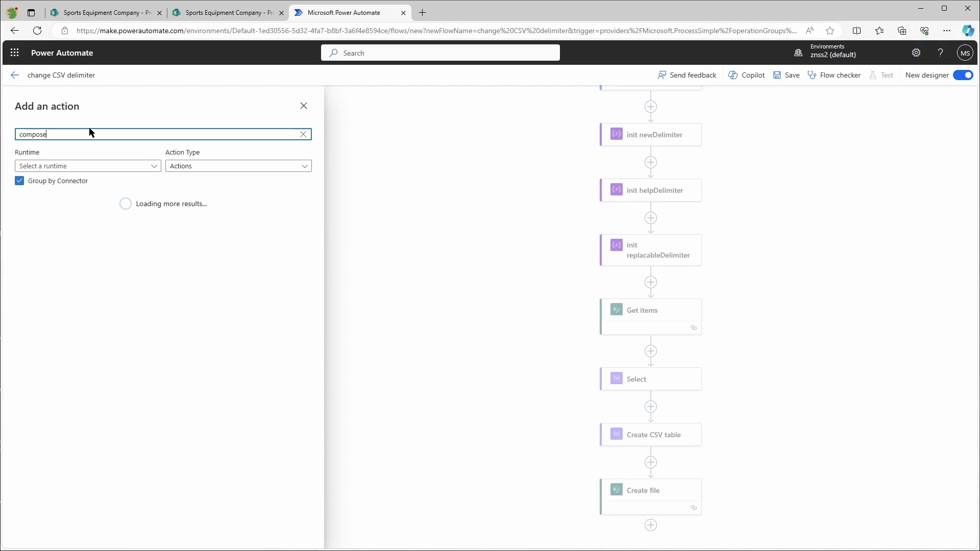
left_click(81, 238)
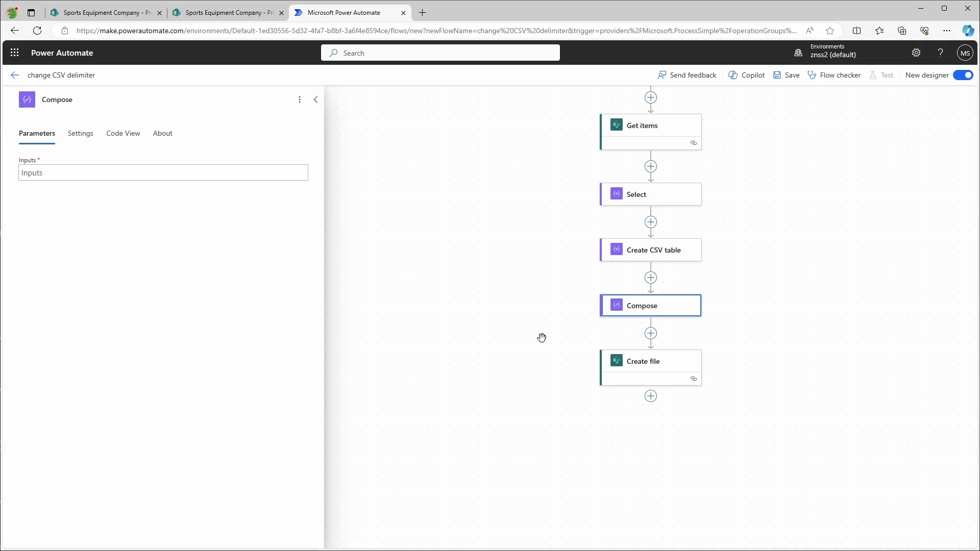
- Set Compose inputs to replace(body('Create_CSV_table'),variables('replacableDelimiter'),variables('newDelimiter'))
left_click(61, 176)
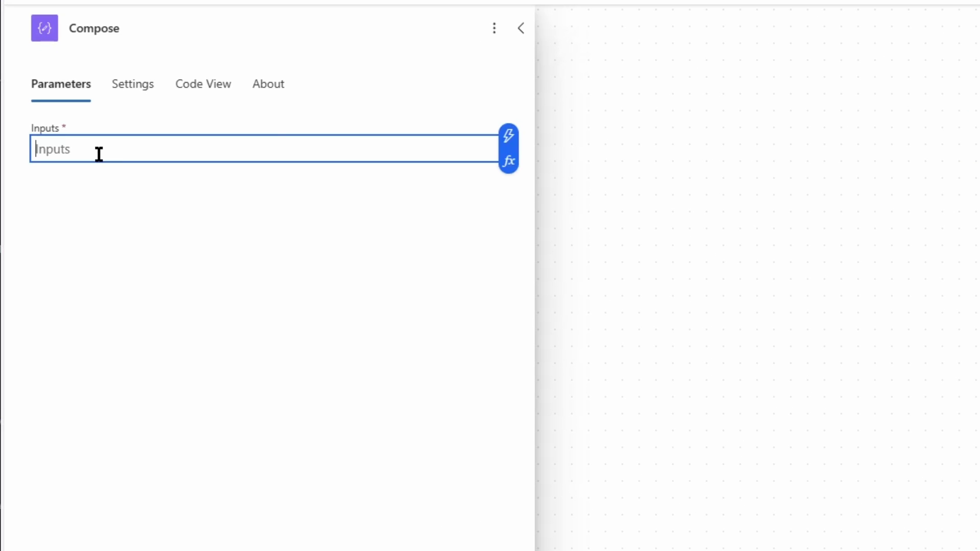
left_click(508, 137)
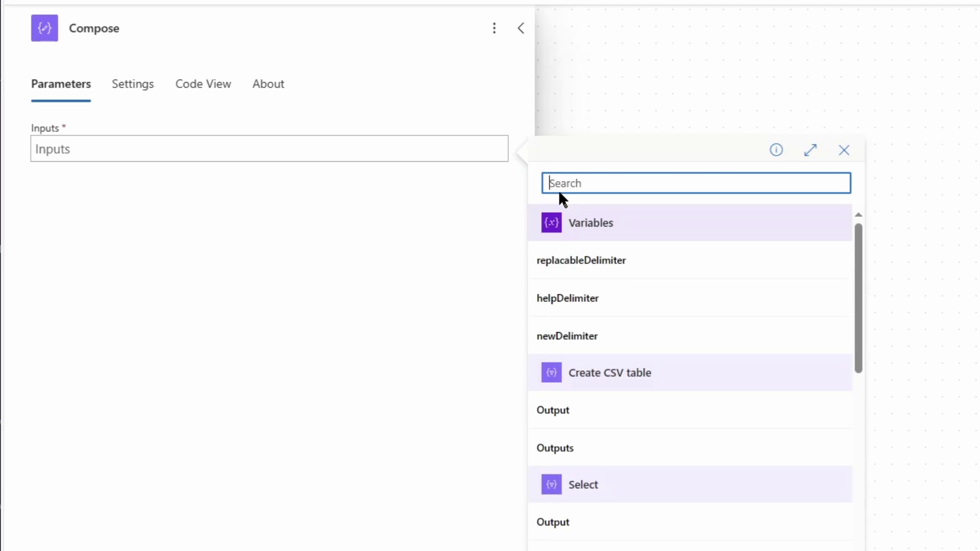
left_click(463, 155)
left_click(507, 162)
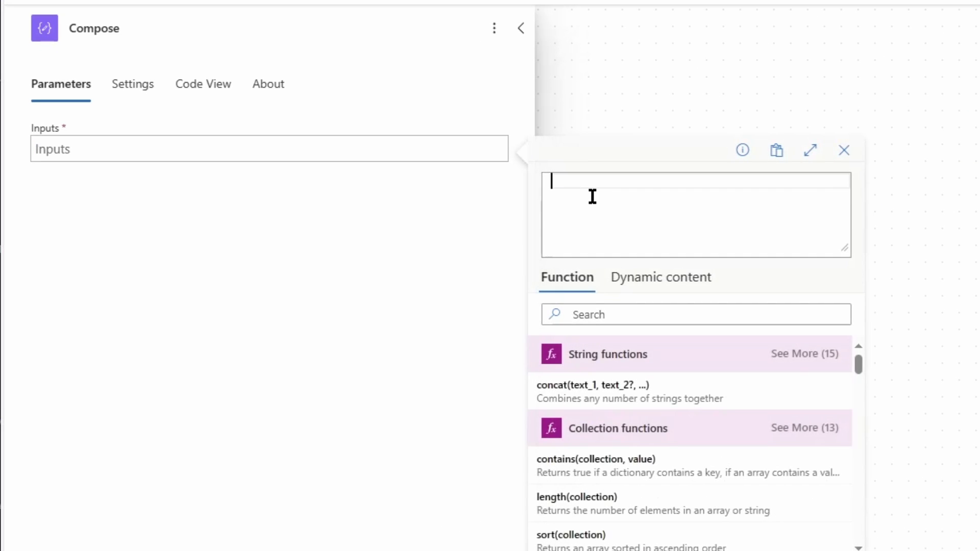
type("replace(")
left_click(651, 276)
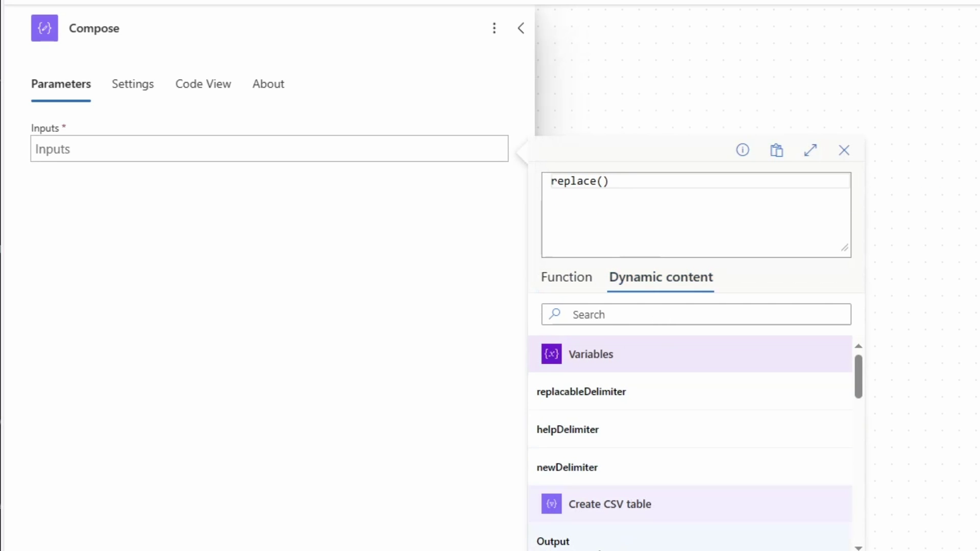
left_click(625, 541)
type(",")
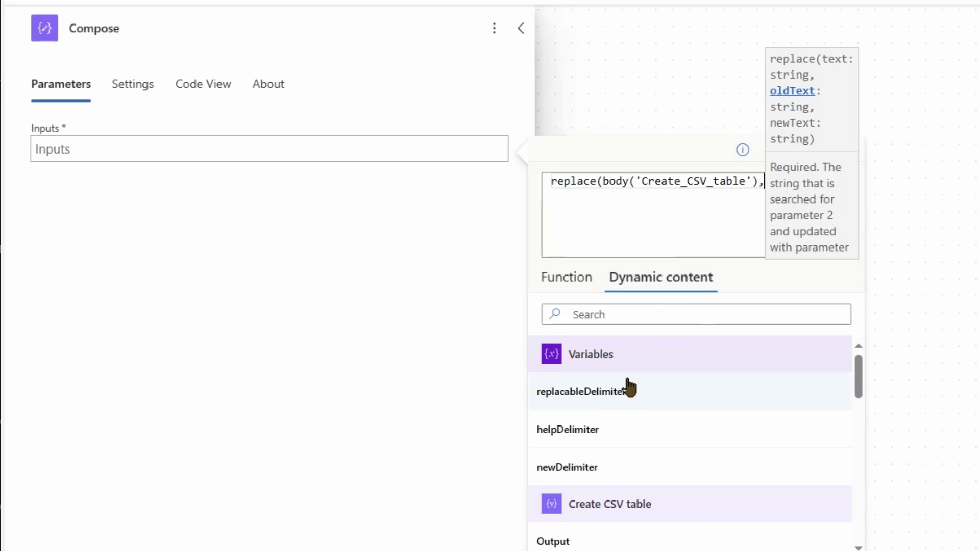
left_click(608, 402)
type(",")
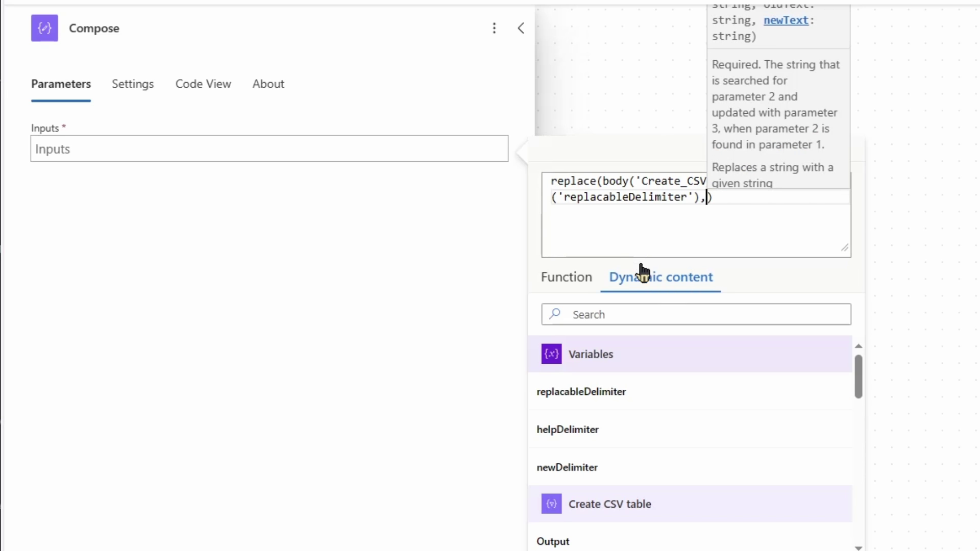
left_click(642, 466)
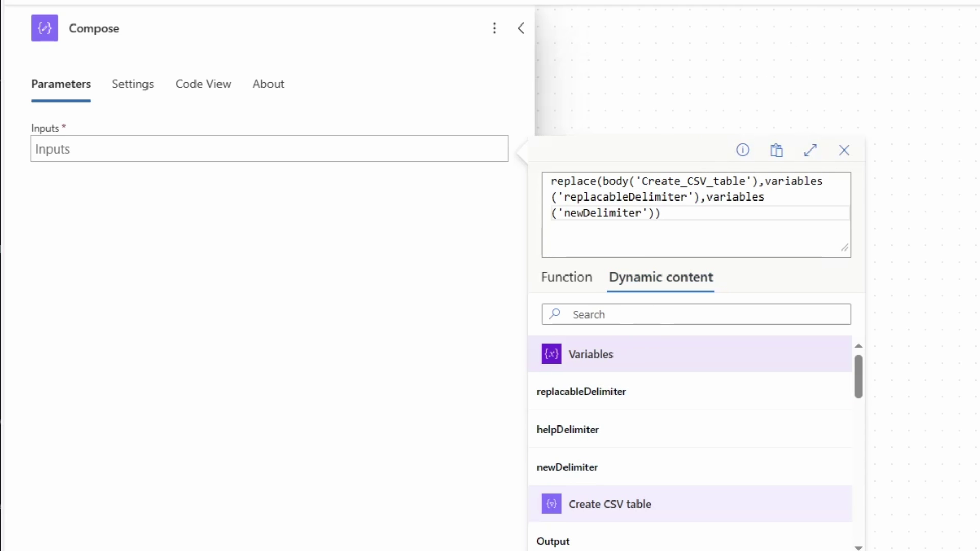
left_click(560, 536)
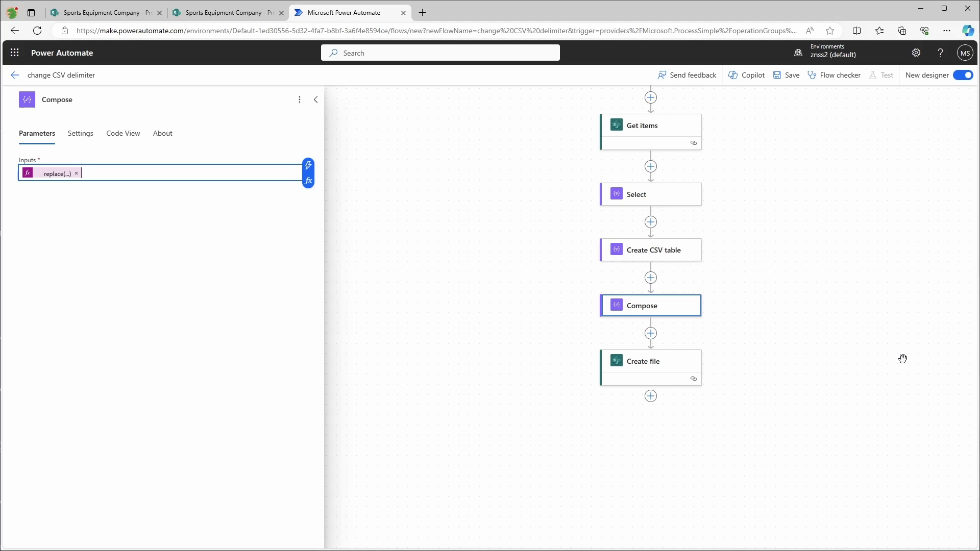
- Replace Create file's File Content with the Compose Outputs
left_click(650, 368)
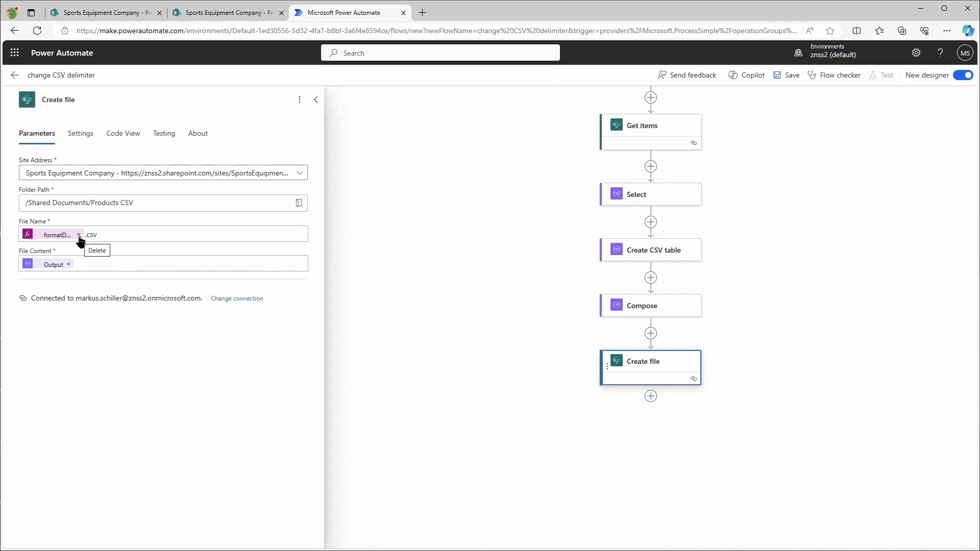
left_click(69, 264)
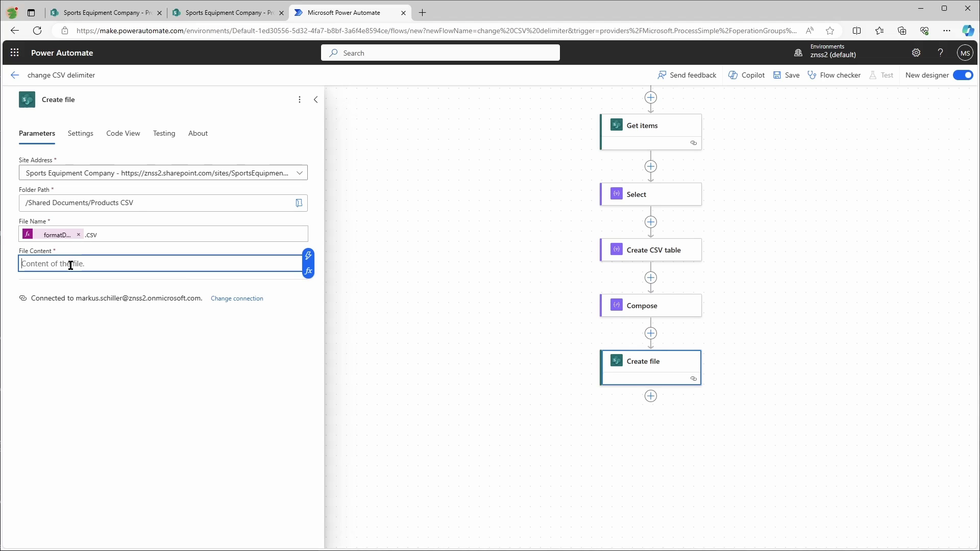
left_click(309, 263)
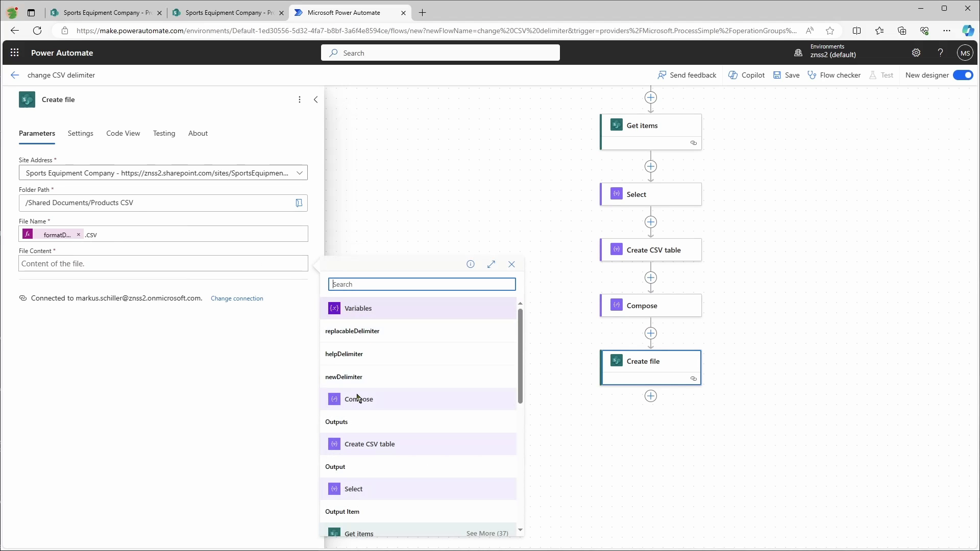
left_click(358, 427)
- Save the flow and start a manually triggered test run
left_click(787, 75)
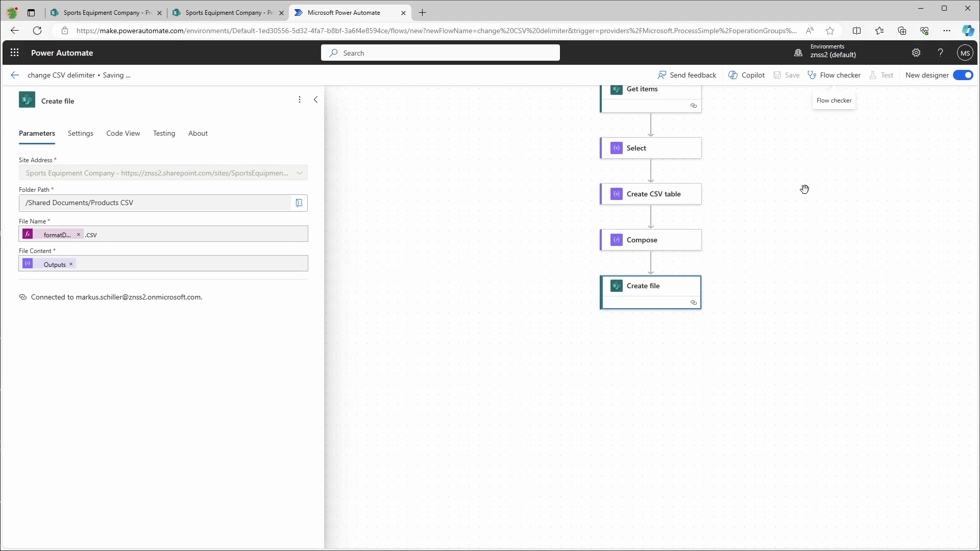
left_click(882, 75)
left_click(816, 133)
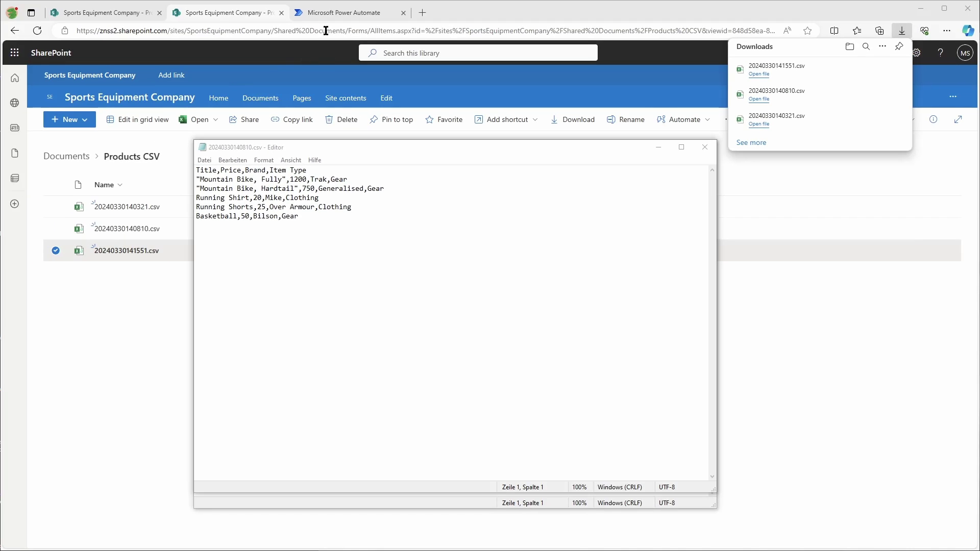
- Leave the Notepad CSV and return to the flow in the Power Automate tab
left_click(344, 12)
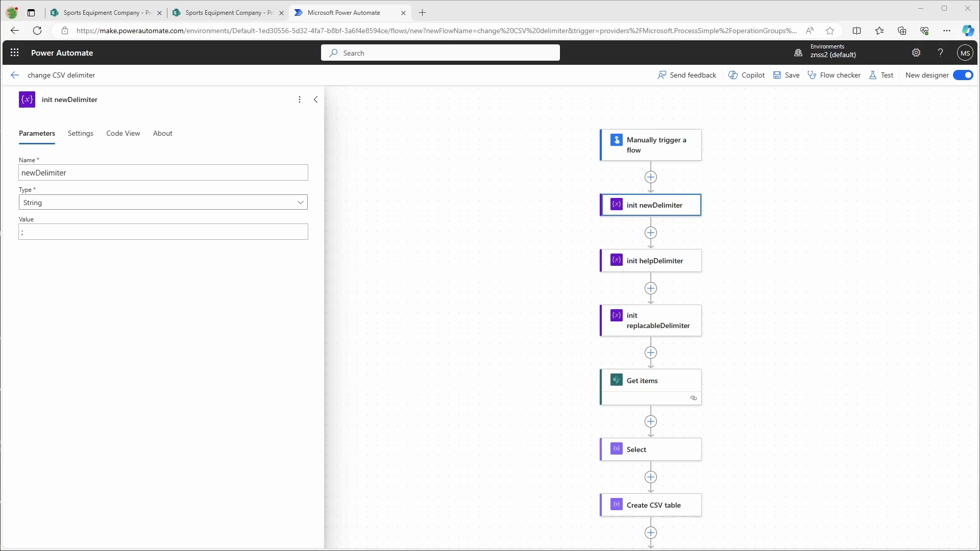